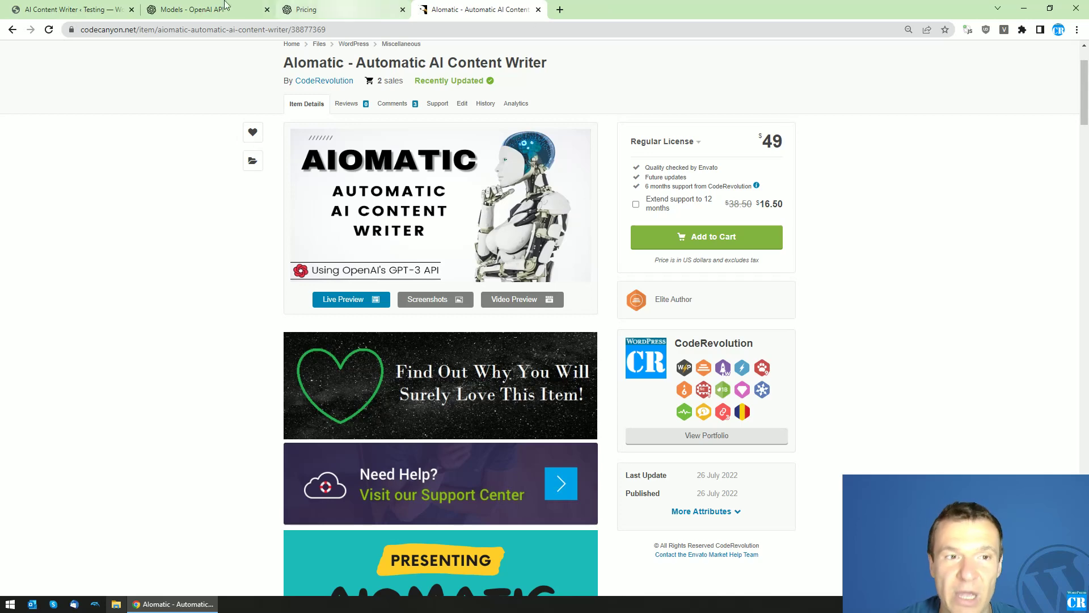
Step: Review the AI models offered in the rule's advanced settings, then open the GPT-3 models docs
click(103, 5)
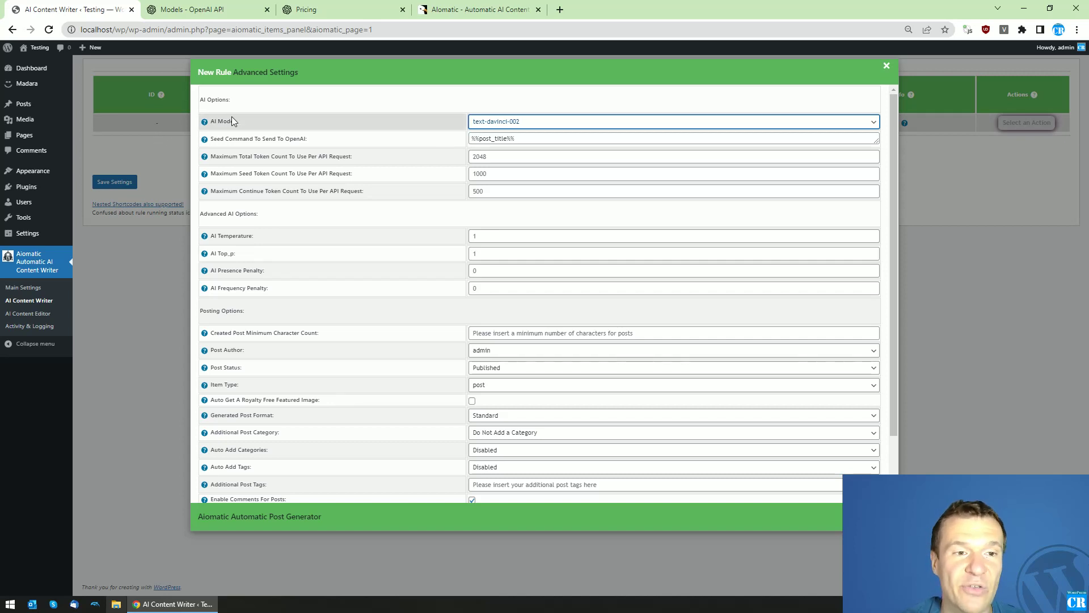
drag(211, 120, 236, 121)
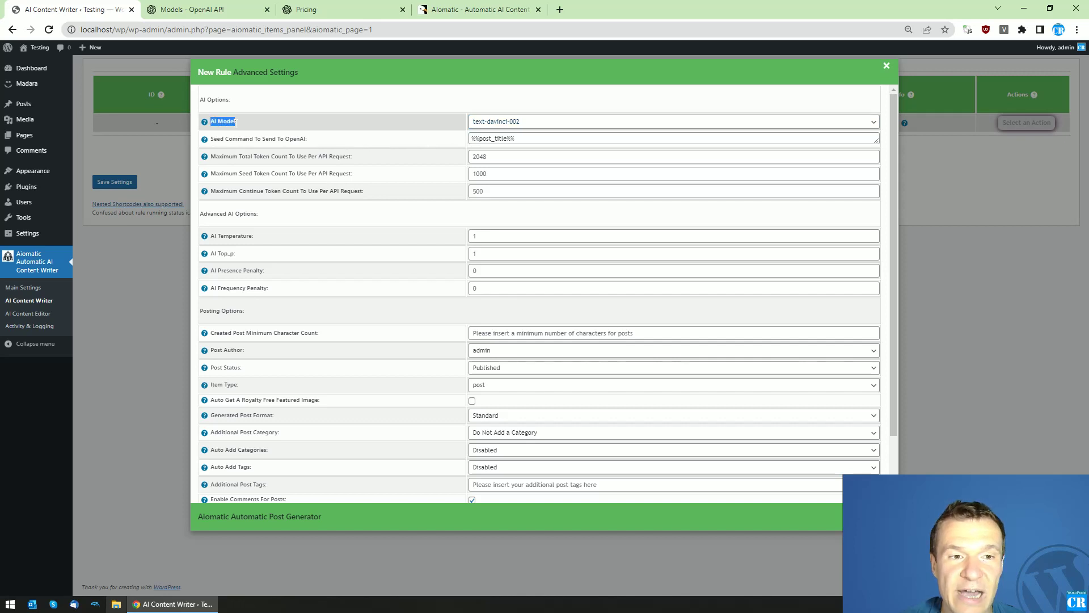
click(495, 124)
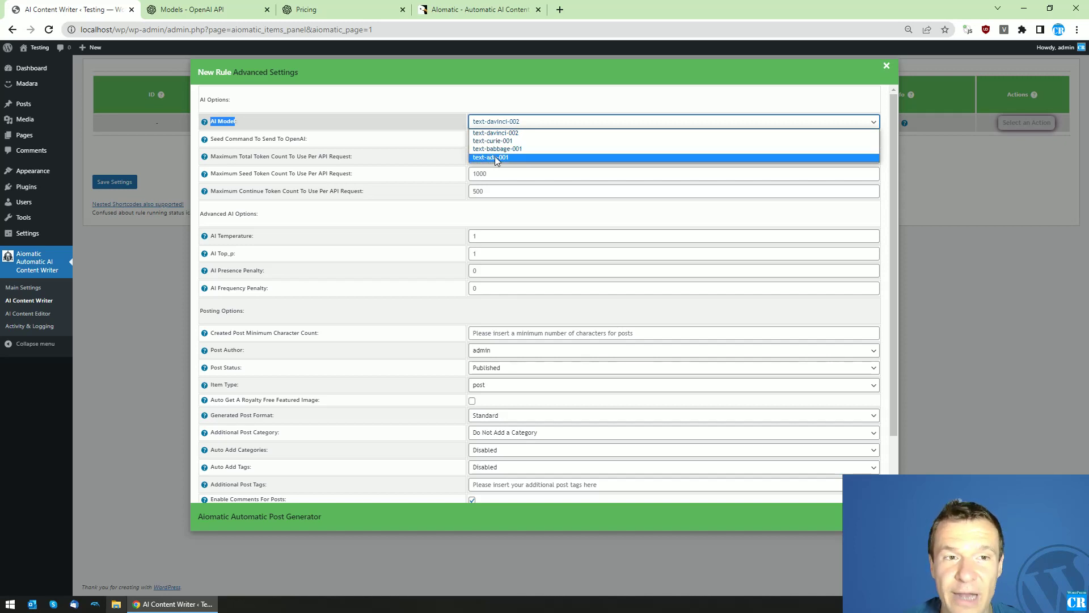
click(227, 9)
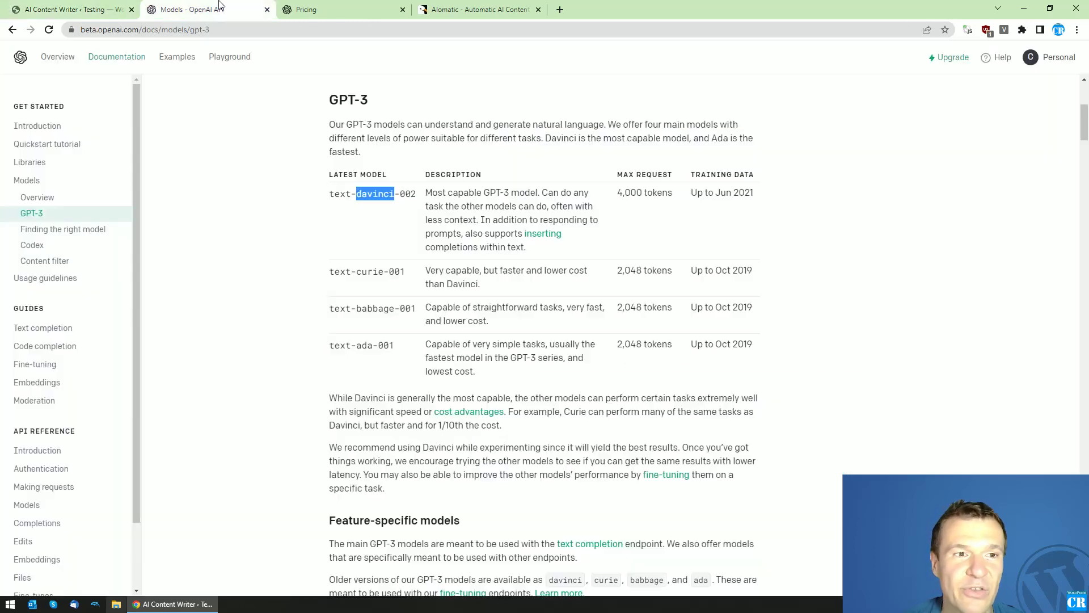
Step: Highlight rows in the GPT-3 table comparing davinci, curie, babbage and ada
click(256, 125)
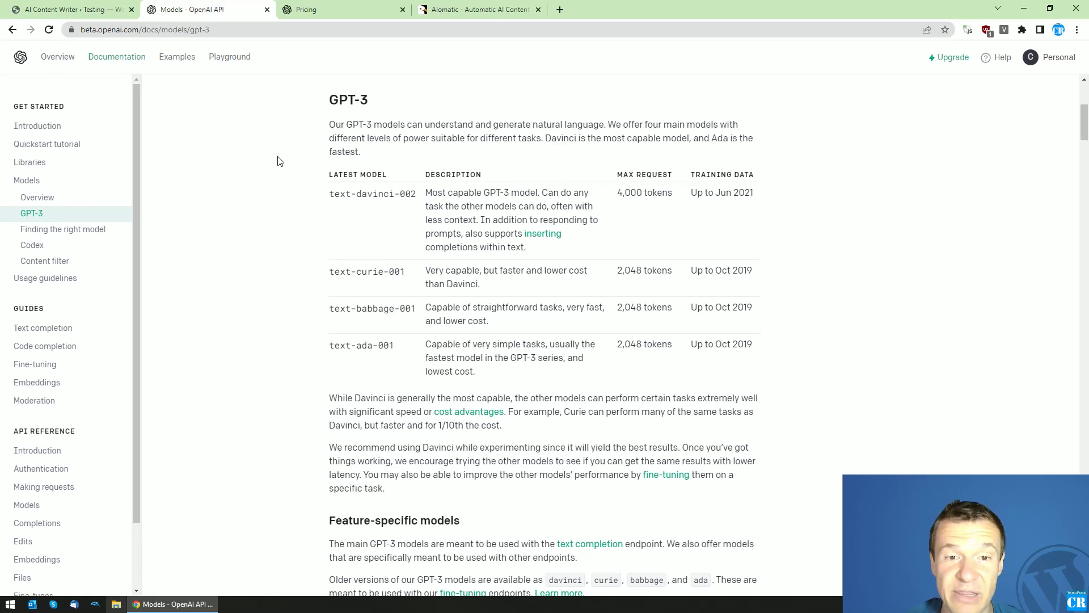
drag(328, 202, 397, 196)
click(385, 206)
Step: Close the rule's settings dialog, highlight the GPT-3 table through text-ada, and view pricing
click(74, 10)
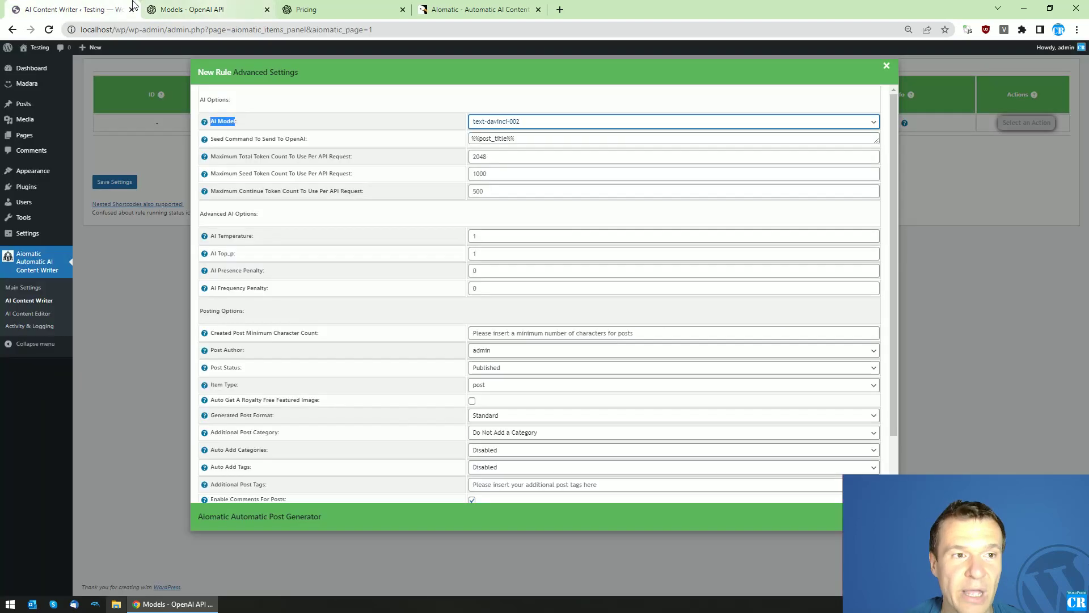
click(175, 153)
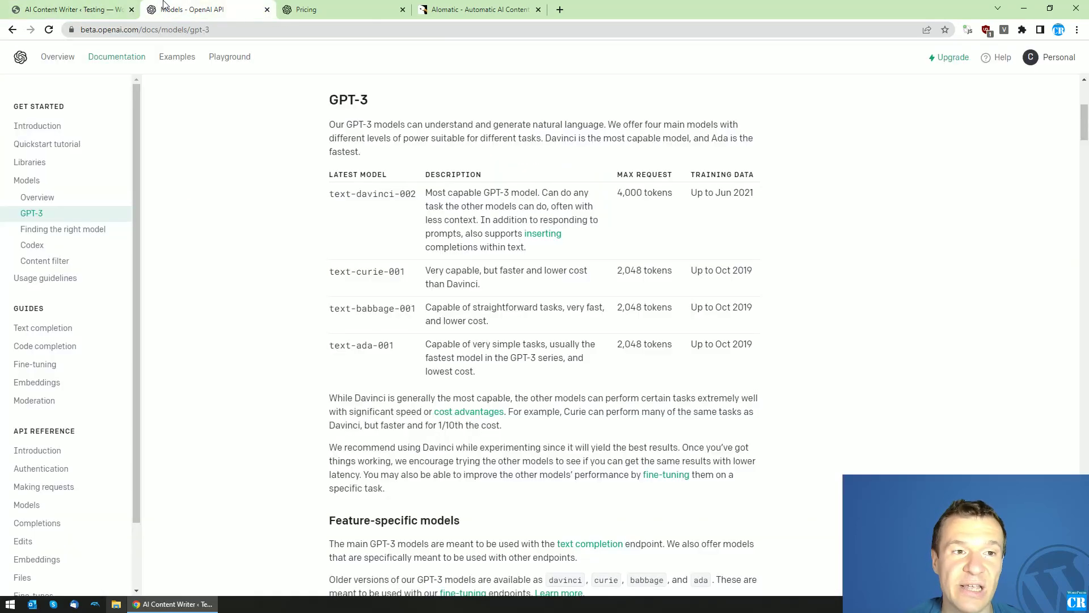
click(164, 7)
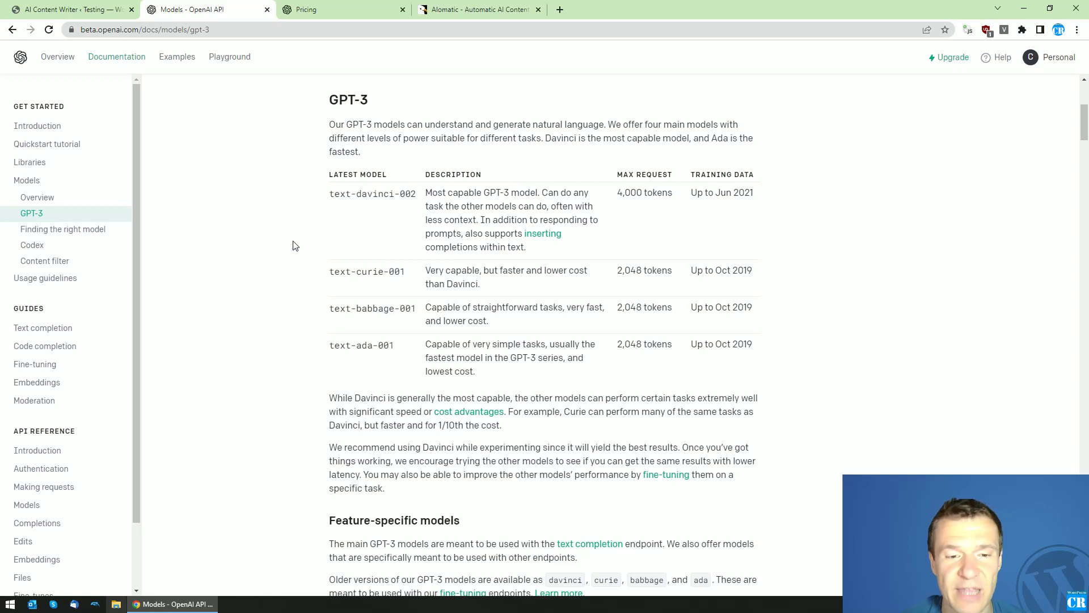
drag(328, 339, 395, 347)
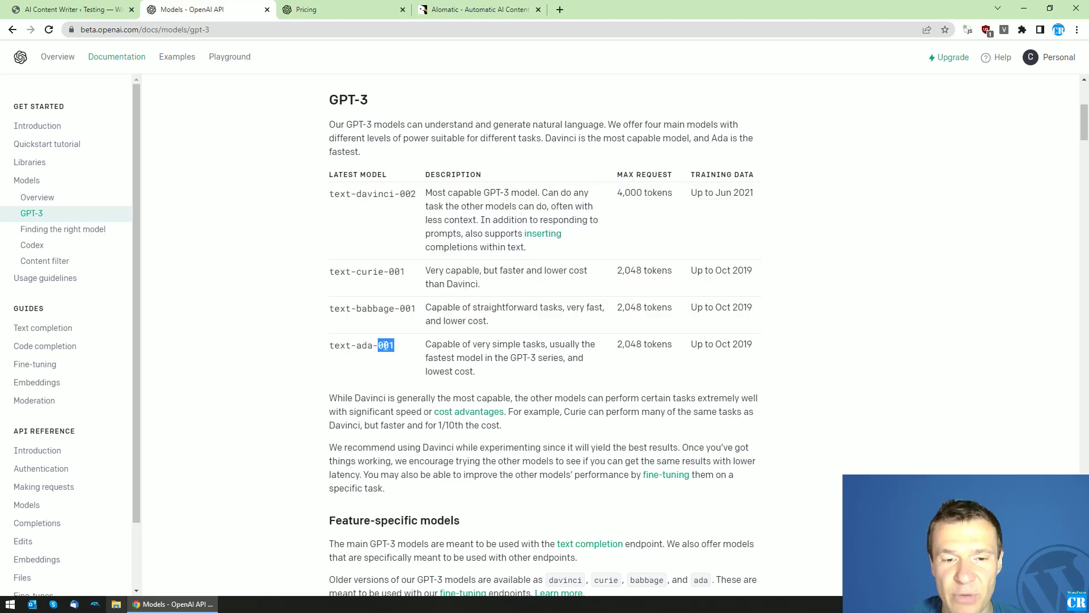
click(288, 14)
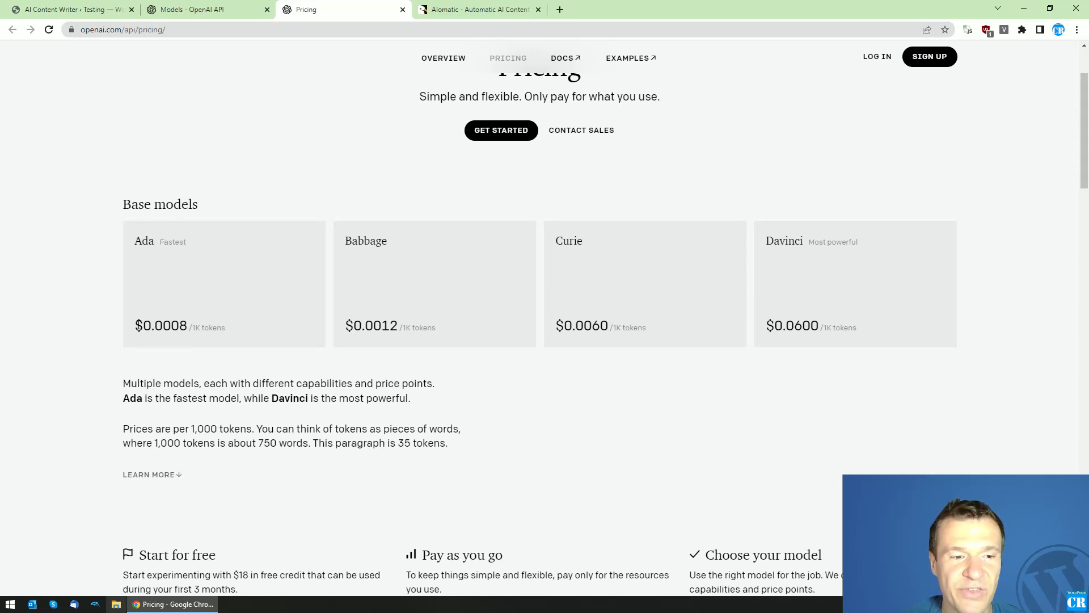
drag(136, 326, 196, 328)
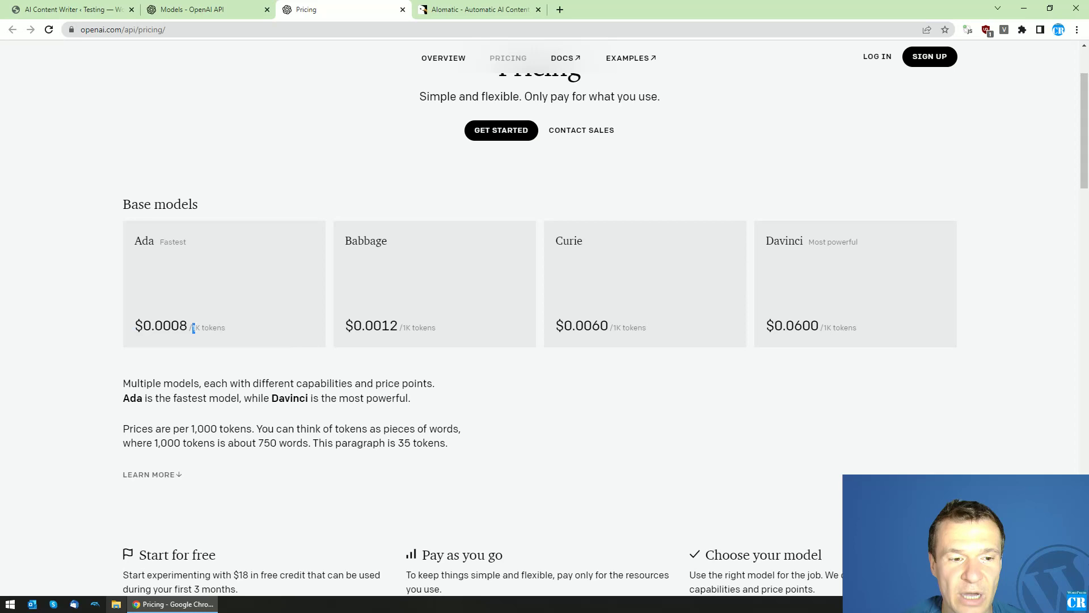
double_click(209, 328)
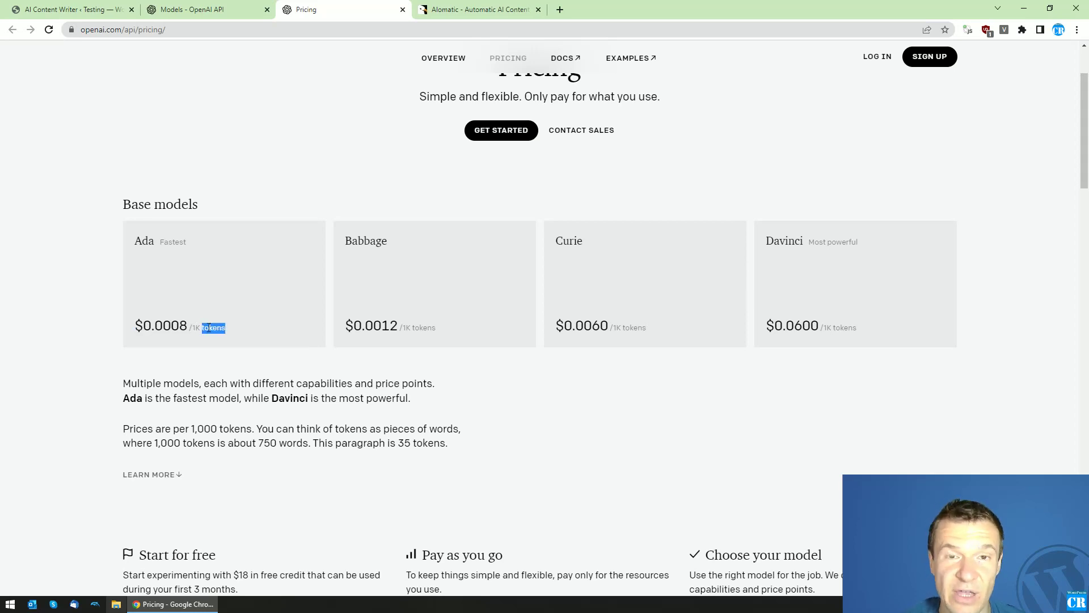
drag(192, 327, 225, 327)
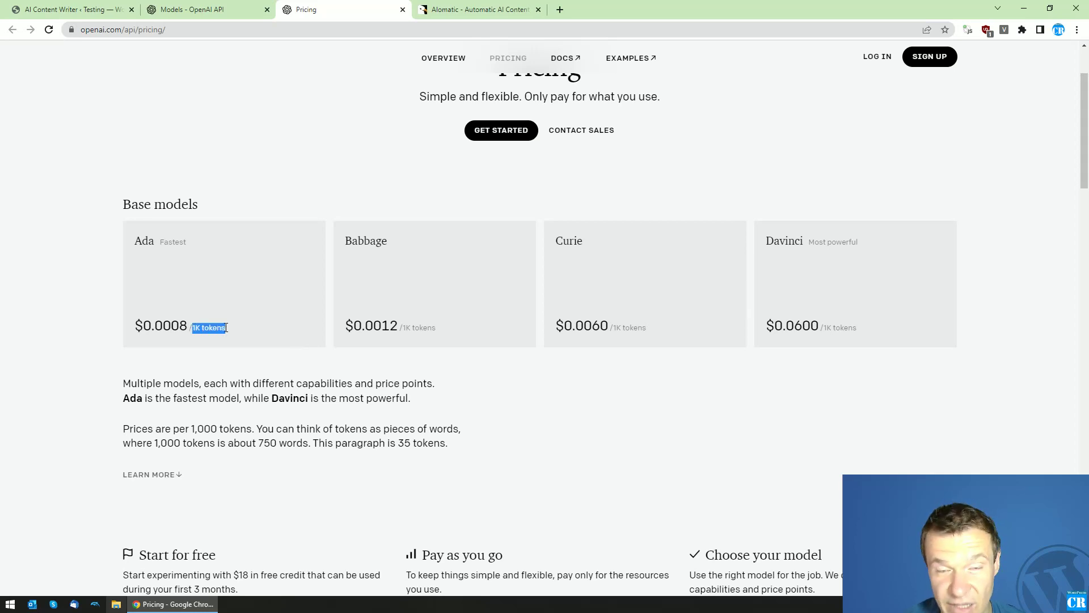
drag(143, 328, 187, 326)
click(146, 326)
click(159, 327)
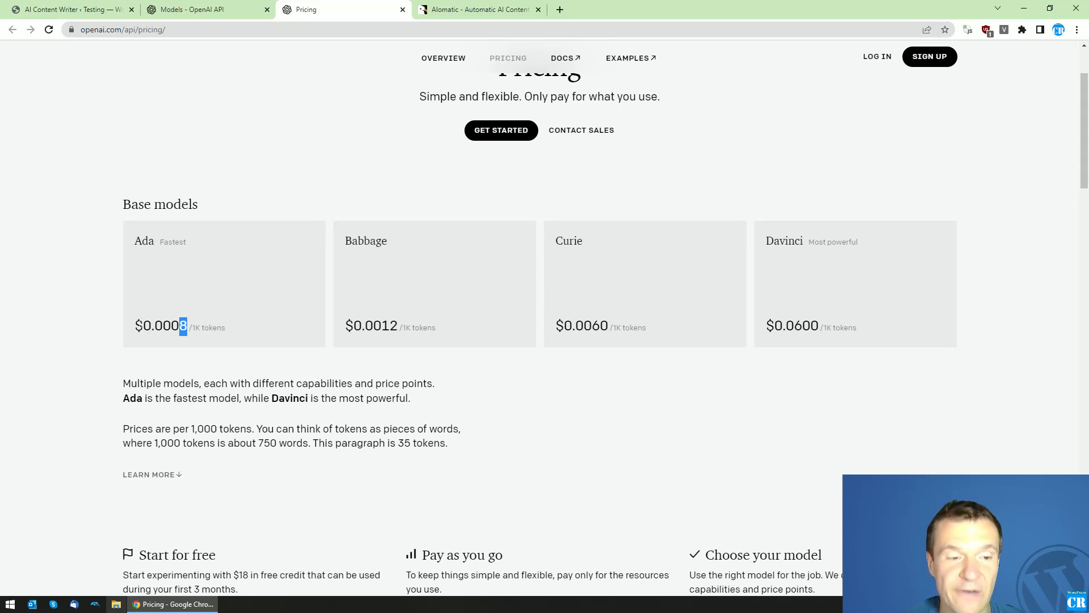
drag(136, 327, 180, 326)
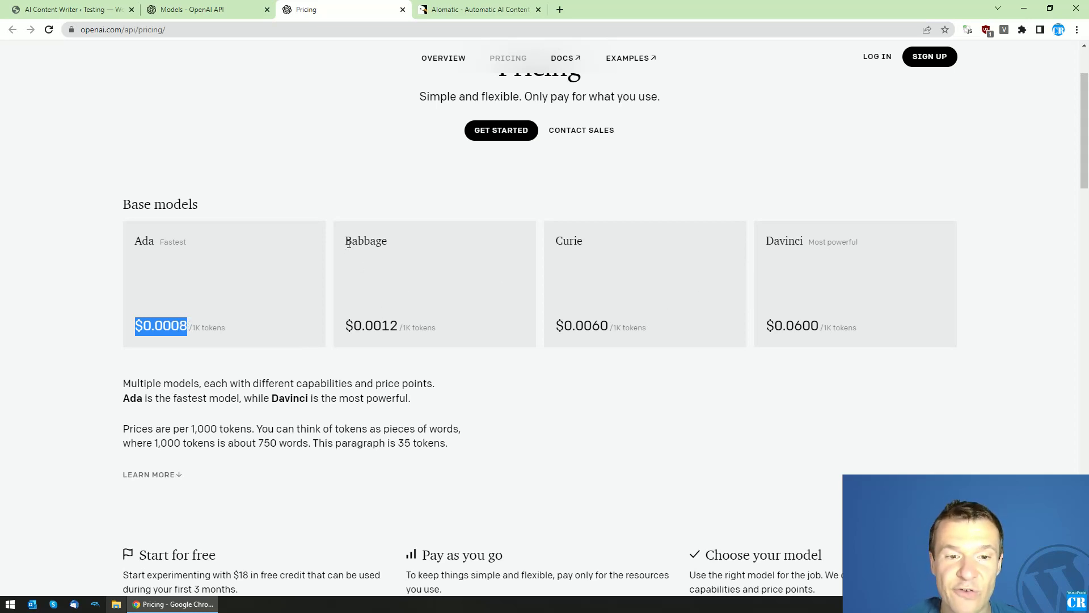
click(347, 306)
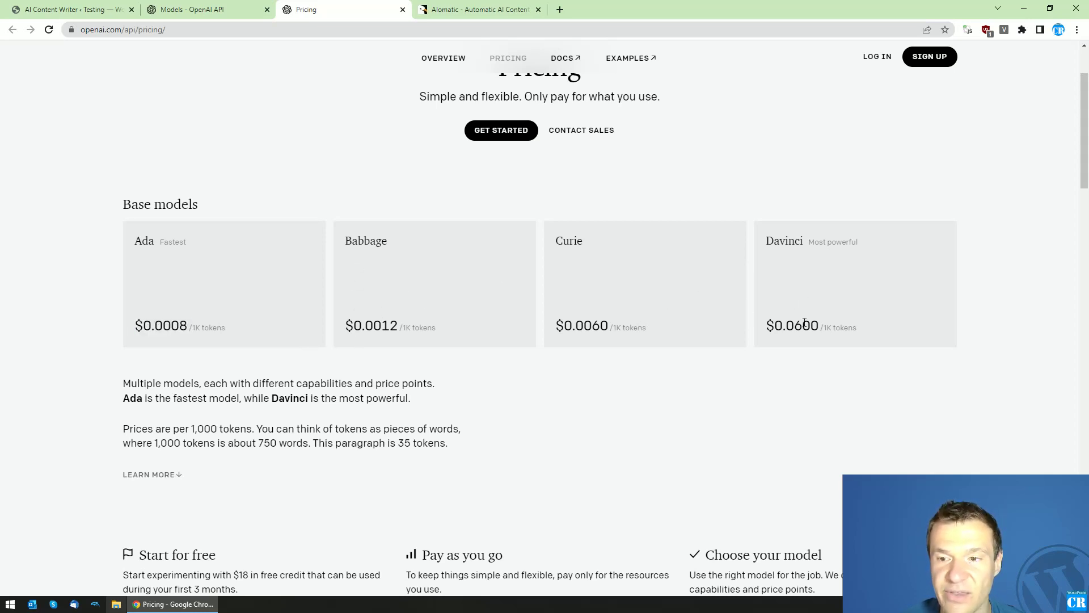
double_click(363, 238)
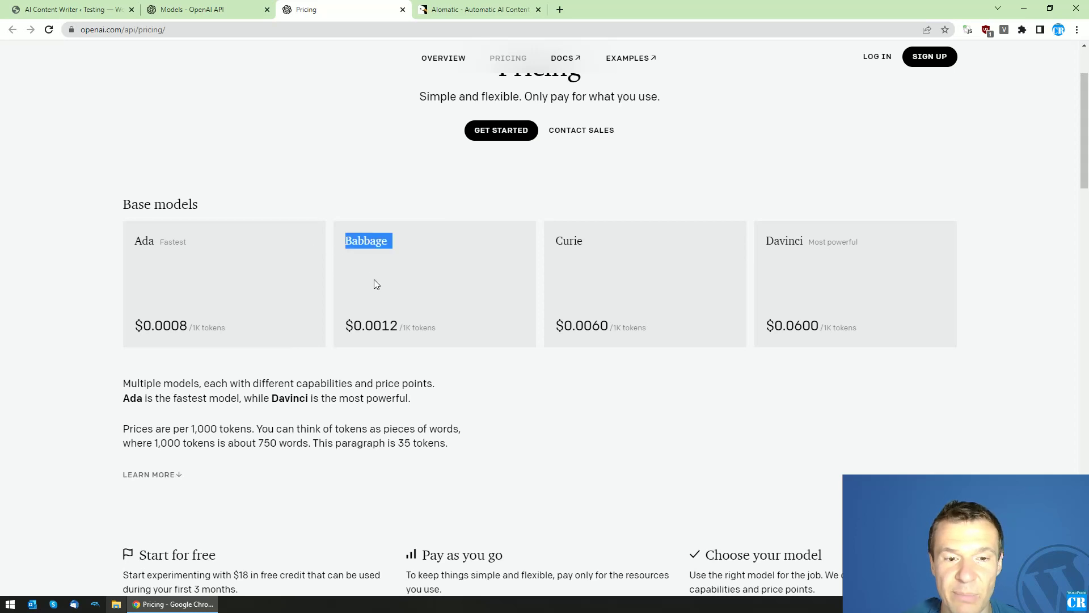
double_click(383, 325)
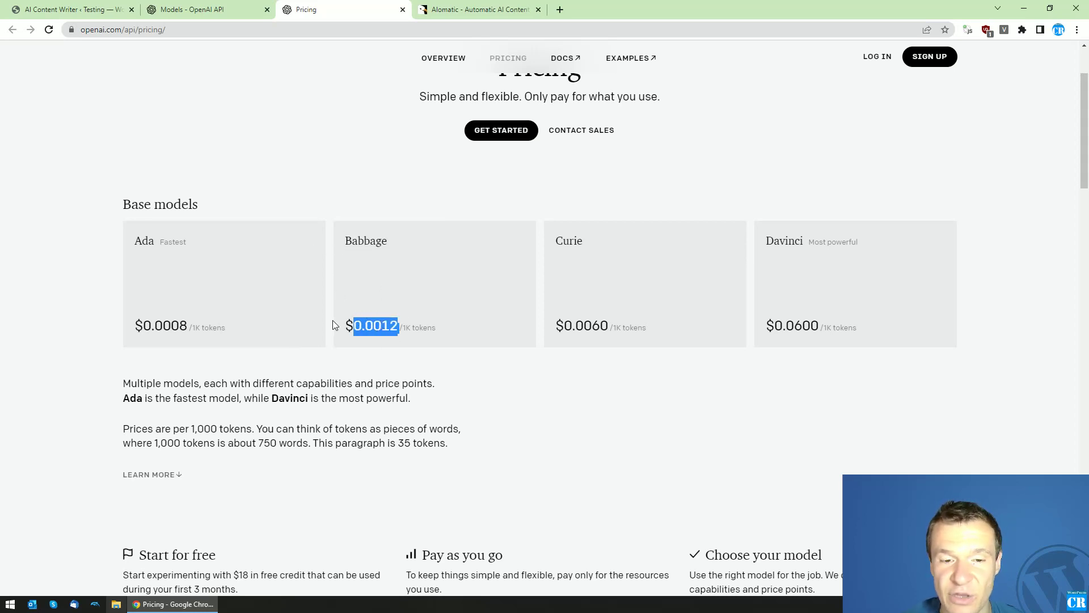
drag(385, 325, 398, 325)
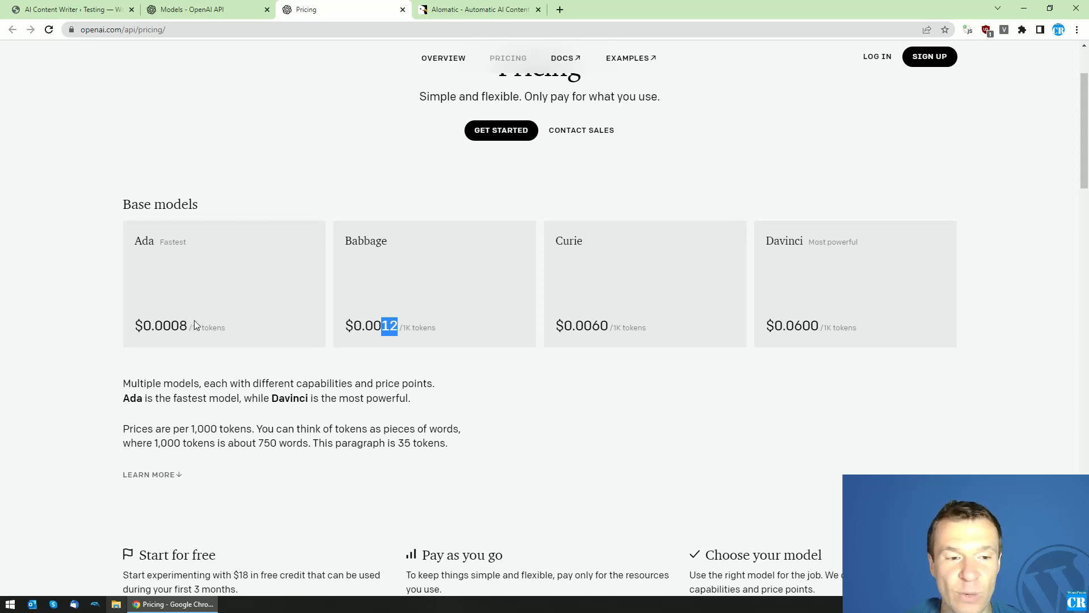
double_click(385, 323)
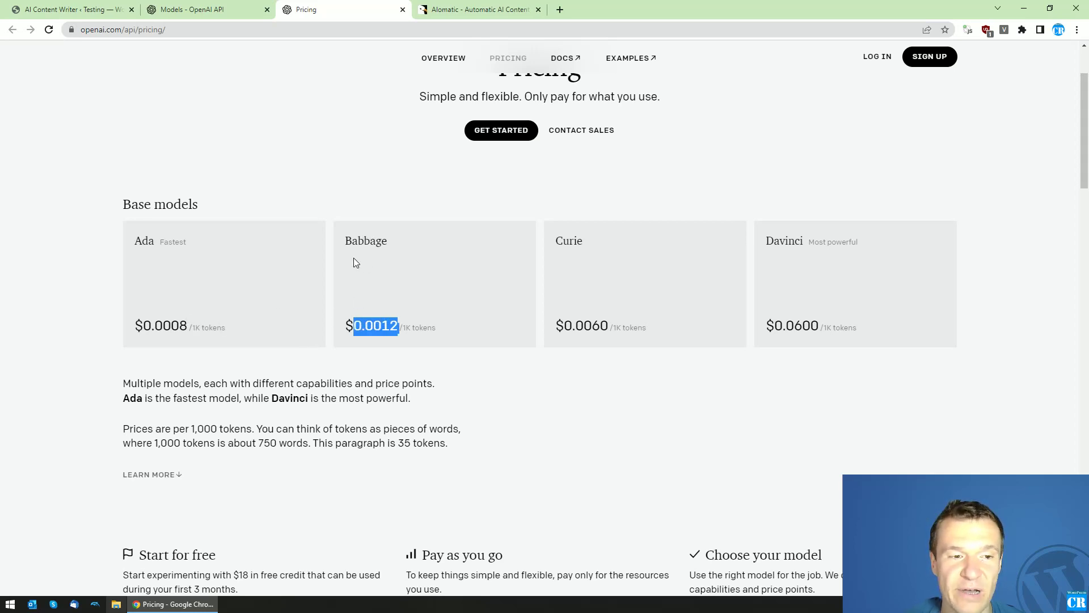
double_click(590, 325)
click(412, 330)
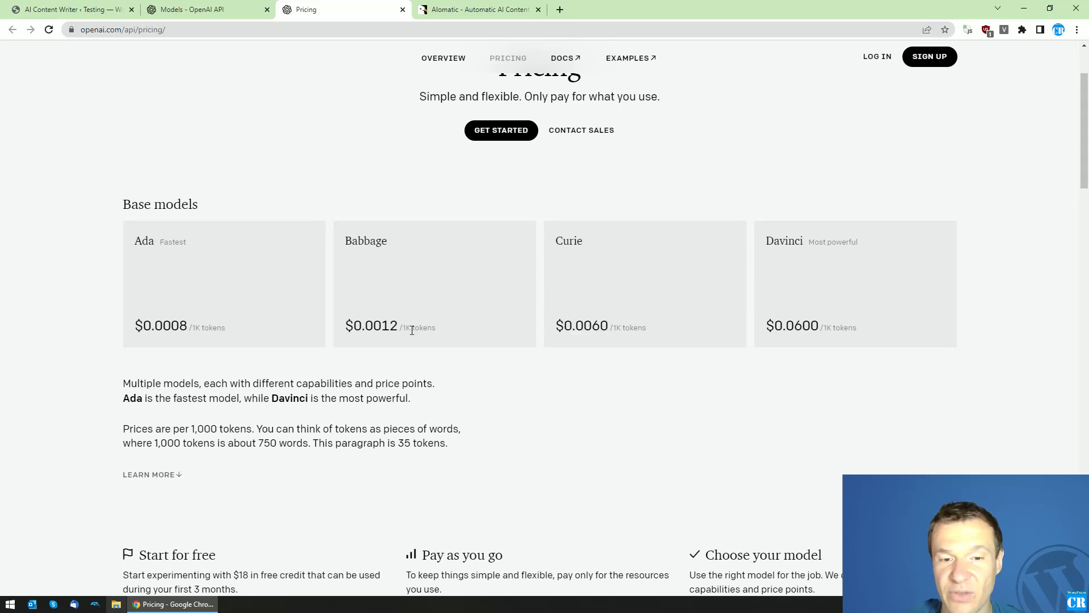
drag(381, 325, 399, 325)
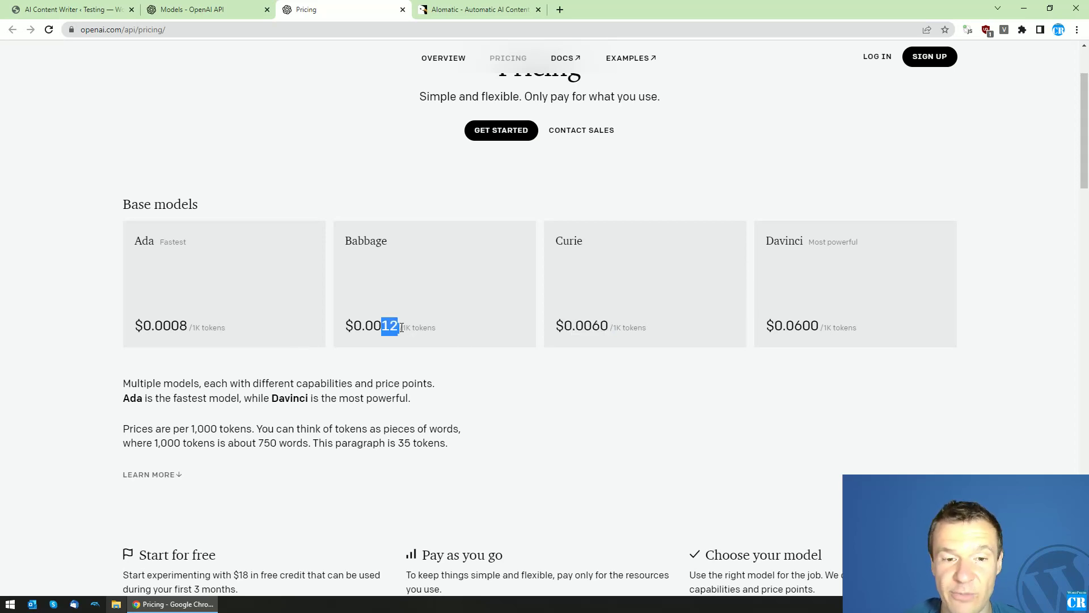
double_click(368, 240)
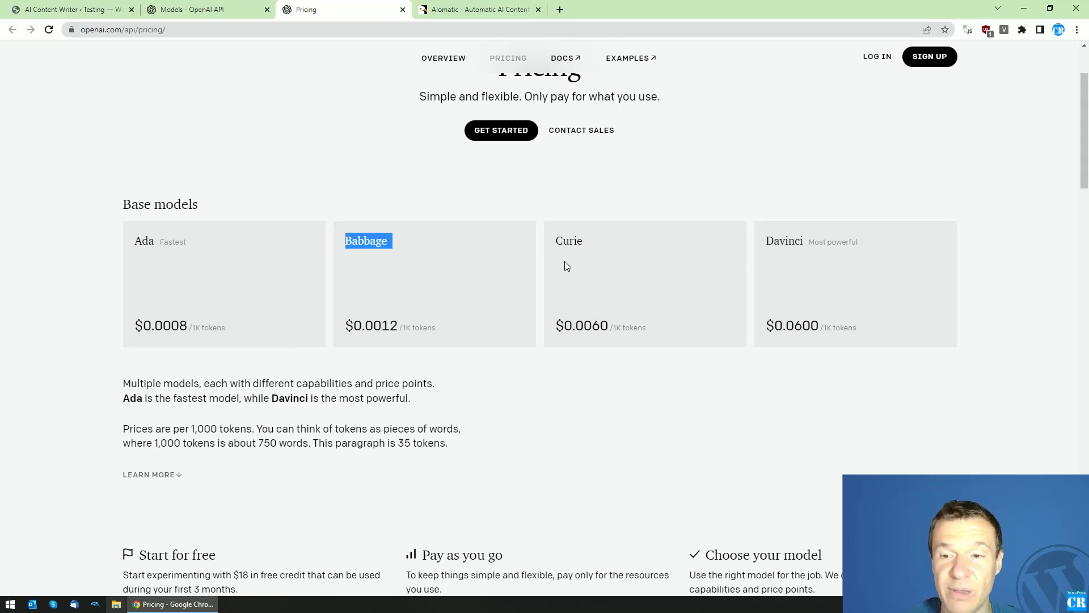
double_click(569, 240)
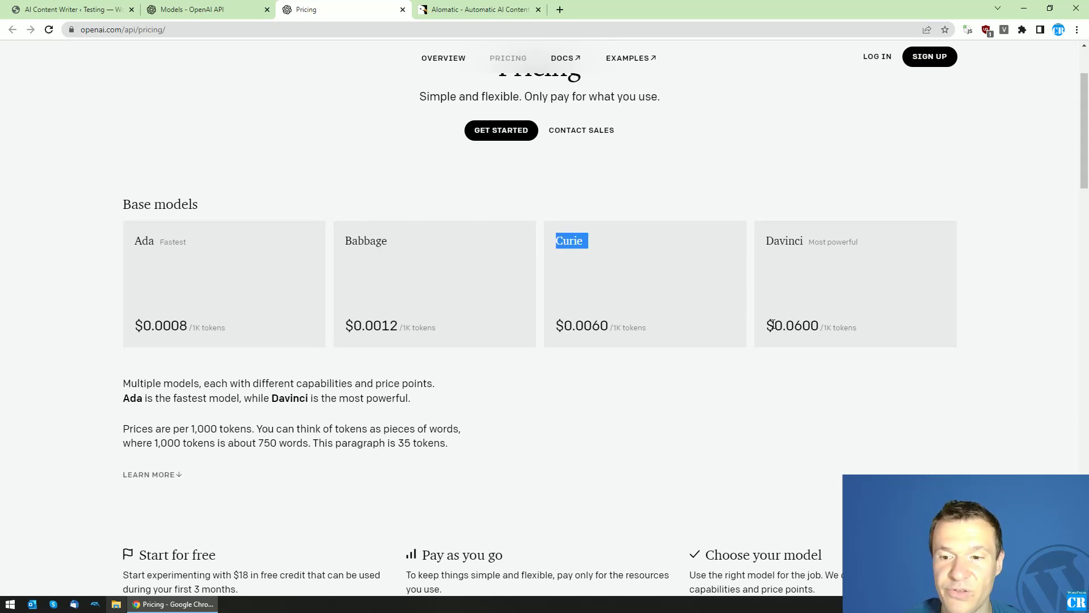
double_click(783, 240)
drag(767, 325, 856, 328)
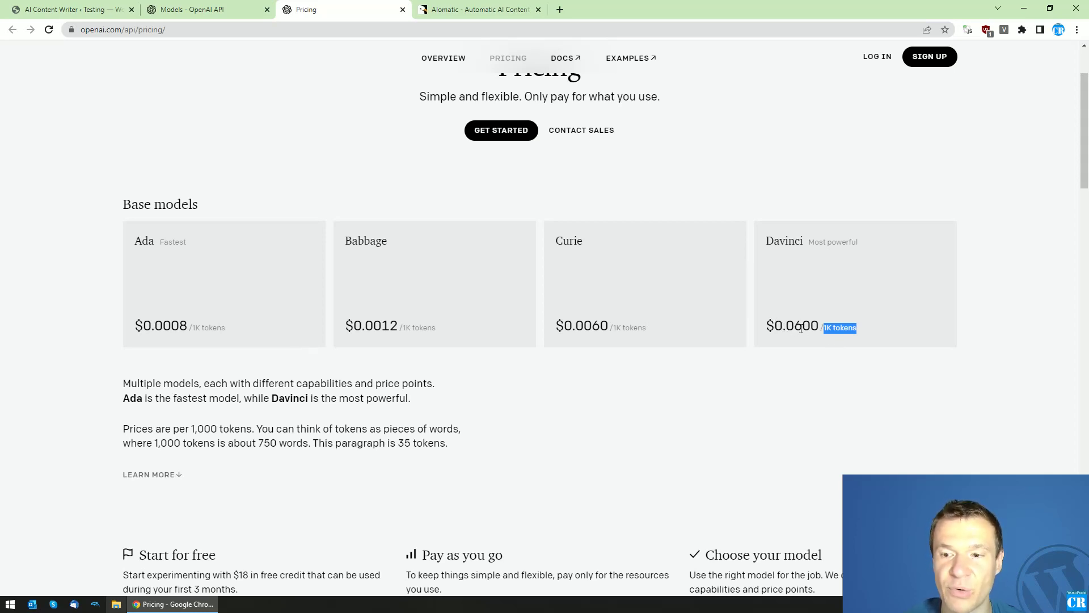
drag(801, 329, 795, 328)
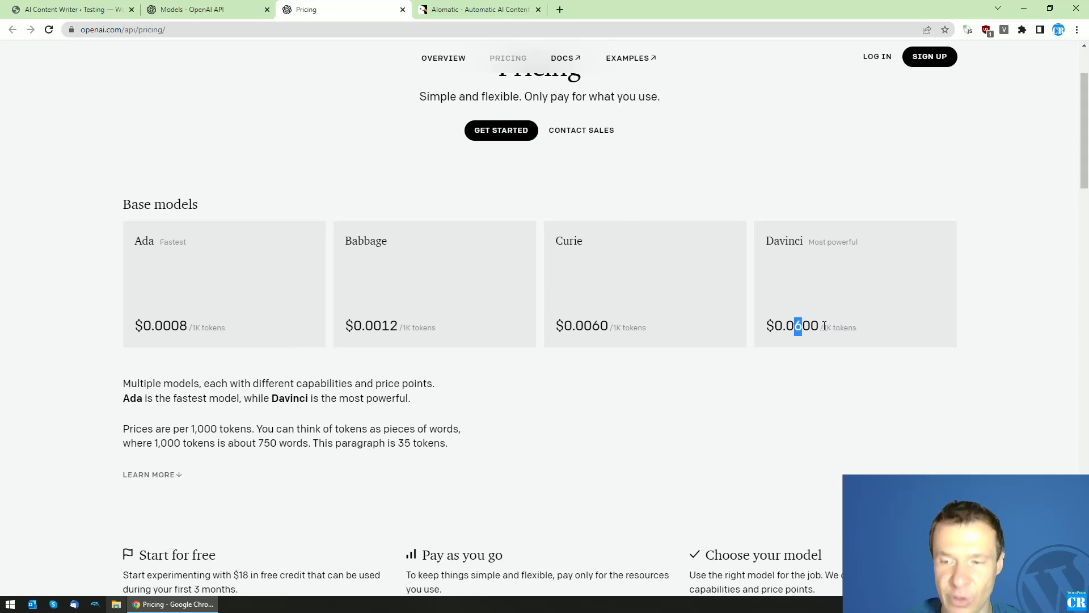
drag(825, 327, 854, 327)
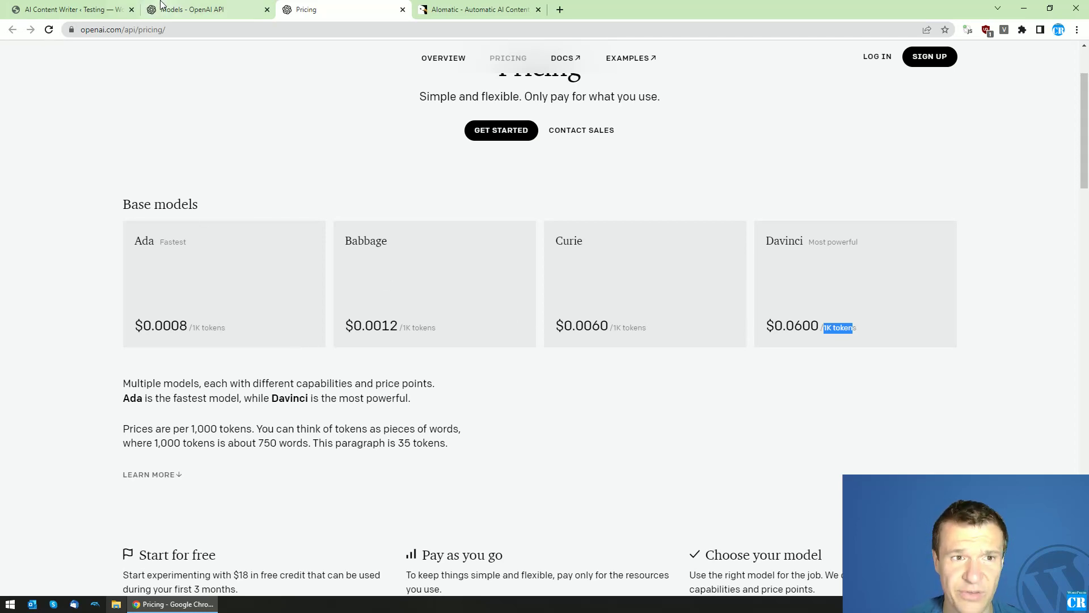
click(187, 9)
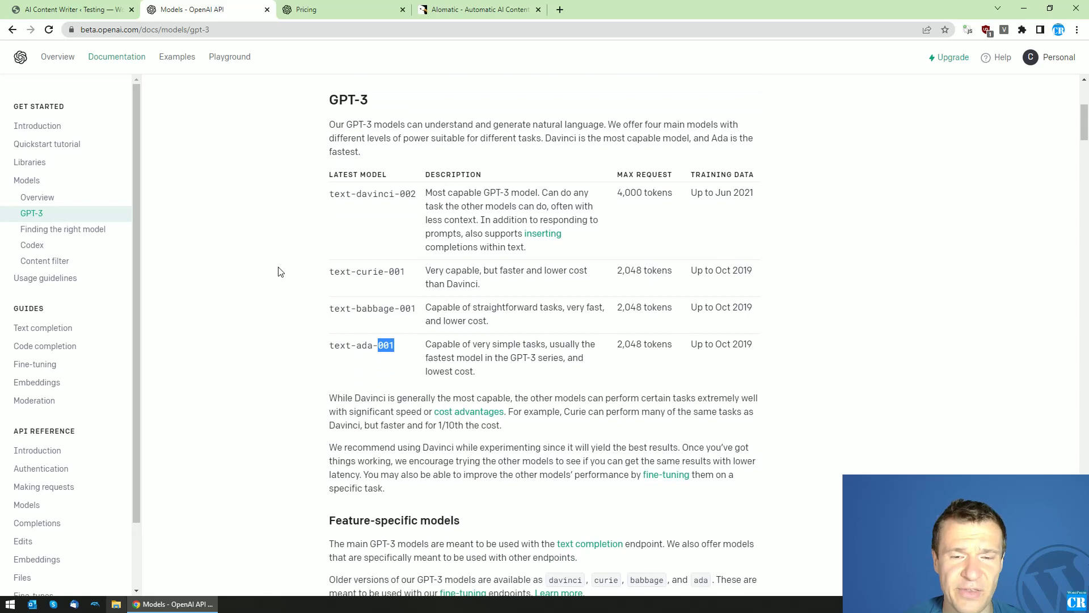
Step: Scroll through the GPT-3 model sections and briefly check the Aiomatic rules page
scroll(318, 263, down, 3)
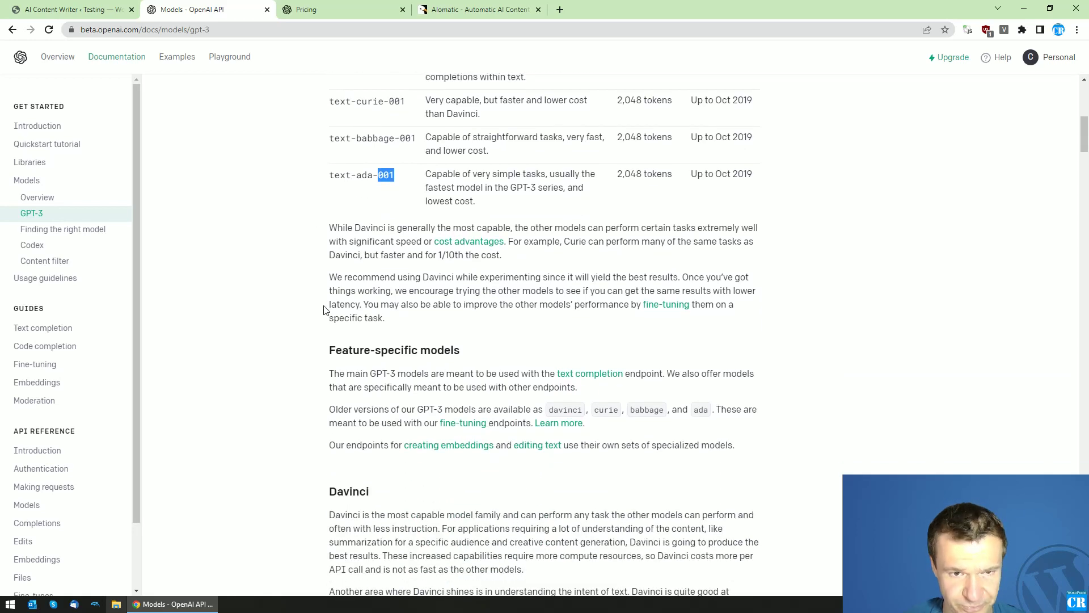
scroll(326, 309, up, 3)
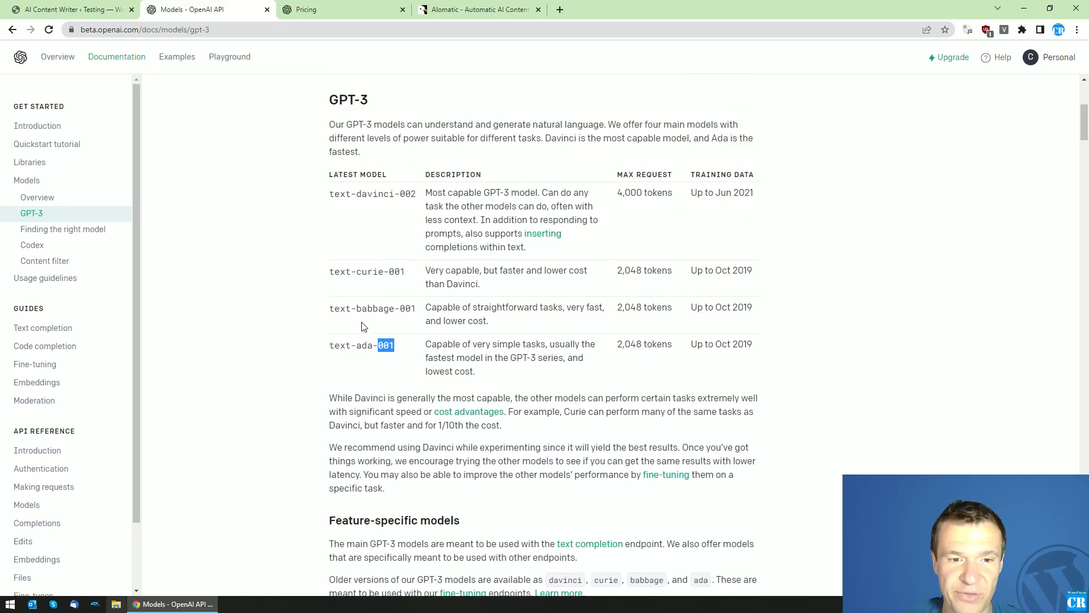
scroll(335, 233, down, 4)
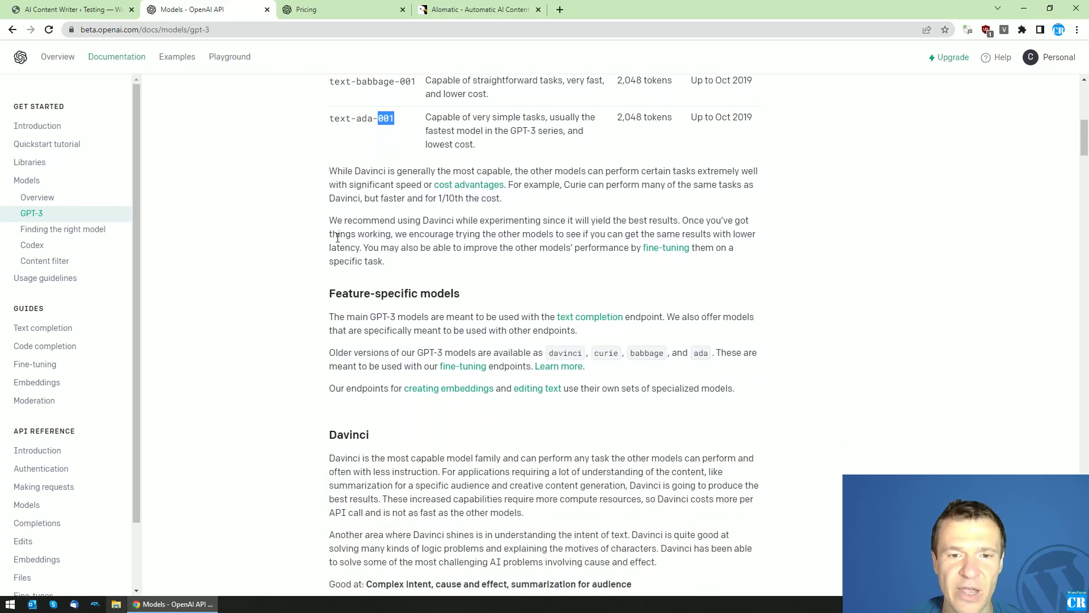
scroll(337, 237, down, 2)
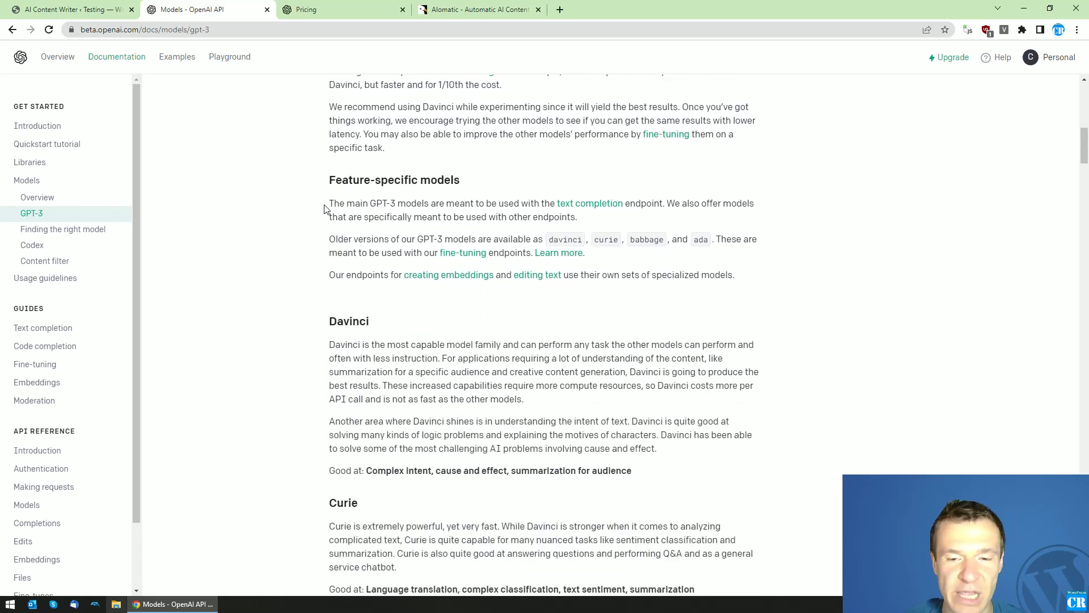
click(50, 8)
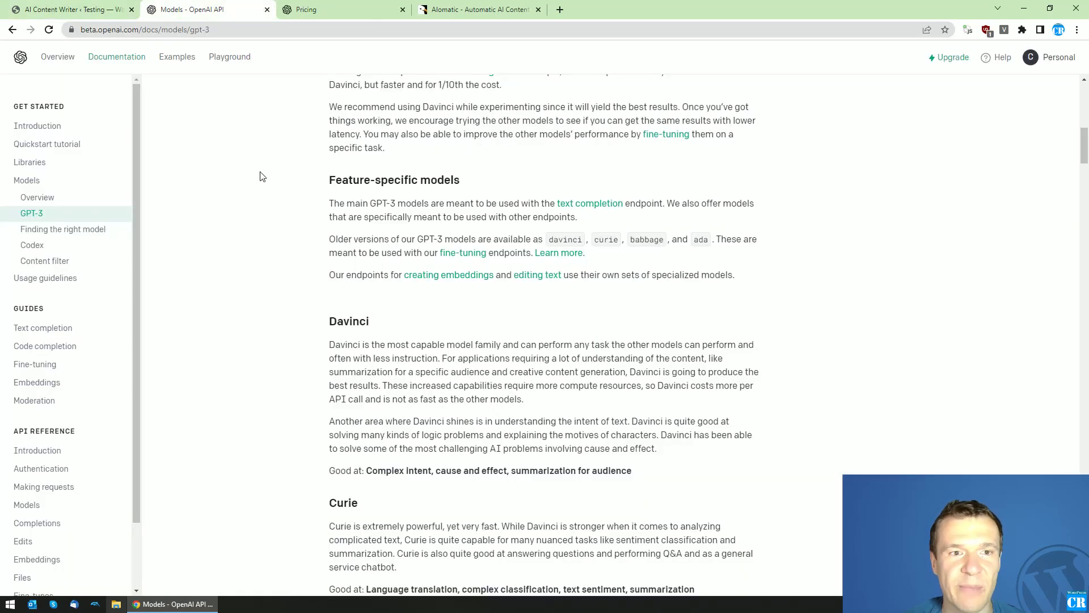
Step: Reread the GPT-3 model descriptions, glance at pricing, then return to the Aiomatic rules table
click(204, 9)
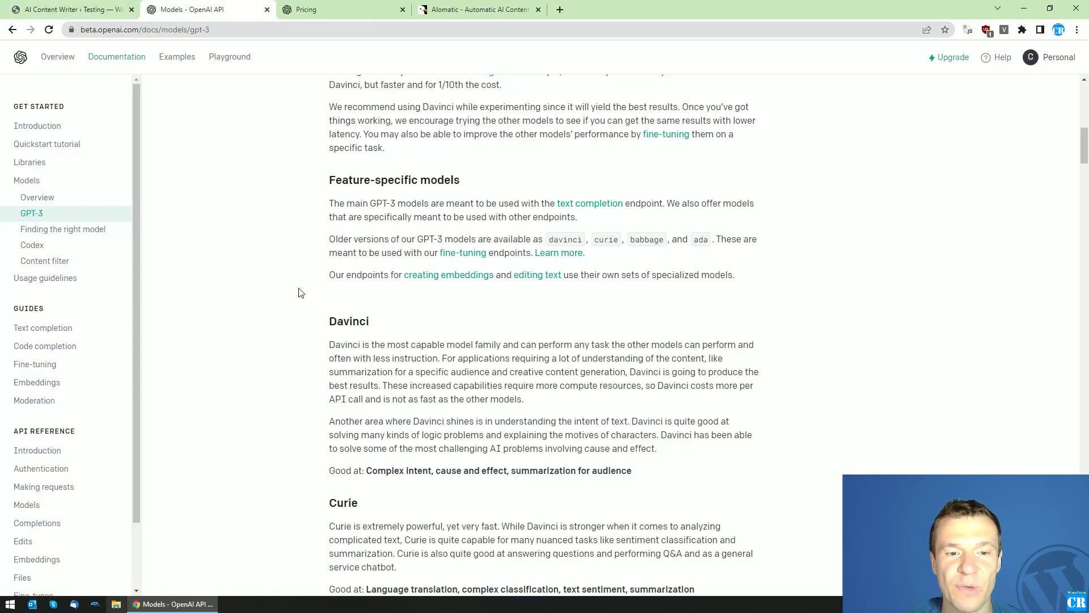
scroll(301, 293, down, 2)
drag(330, 207, 372, 209)
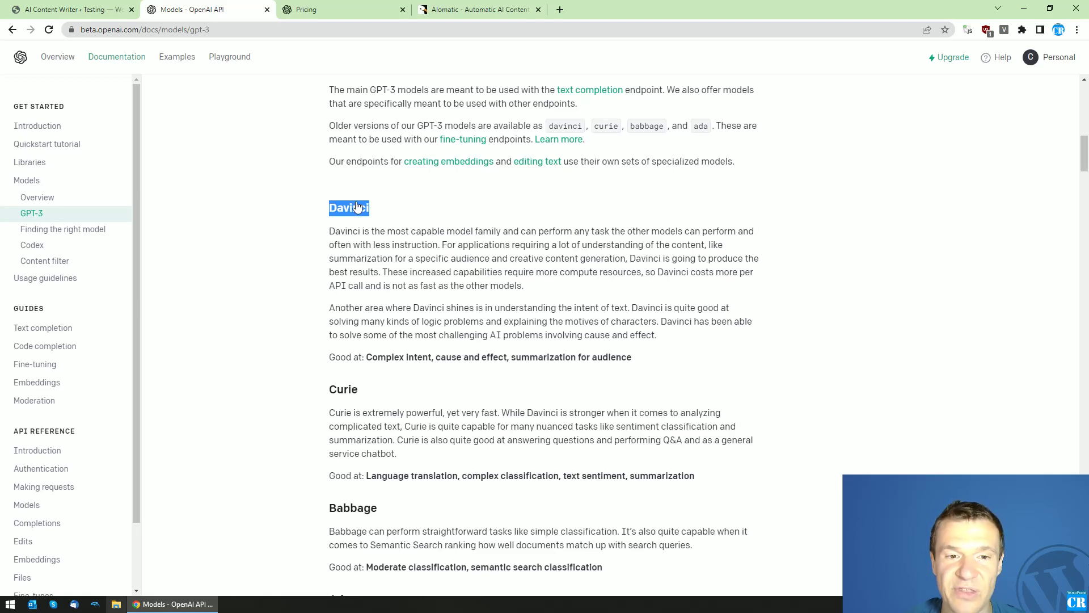
scroll(332, 279, down, 3)
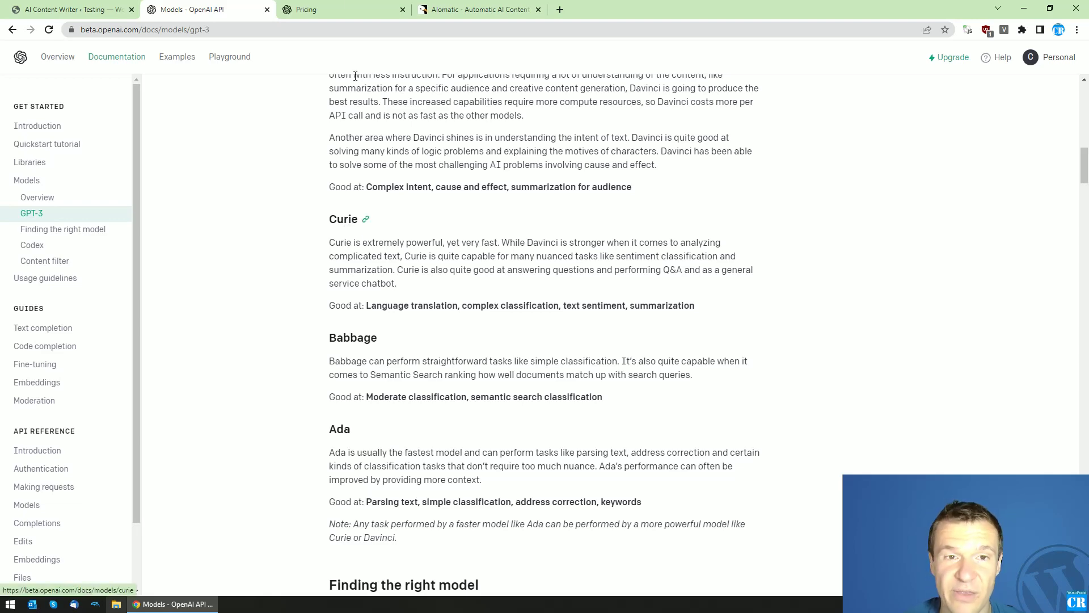
key(ctrl+Tab)
key(ctrl+shift+Tab)
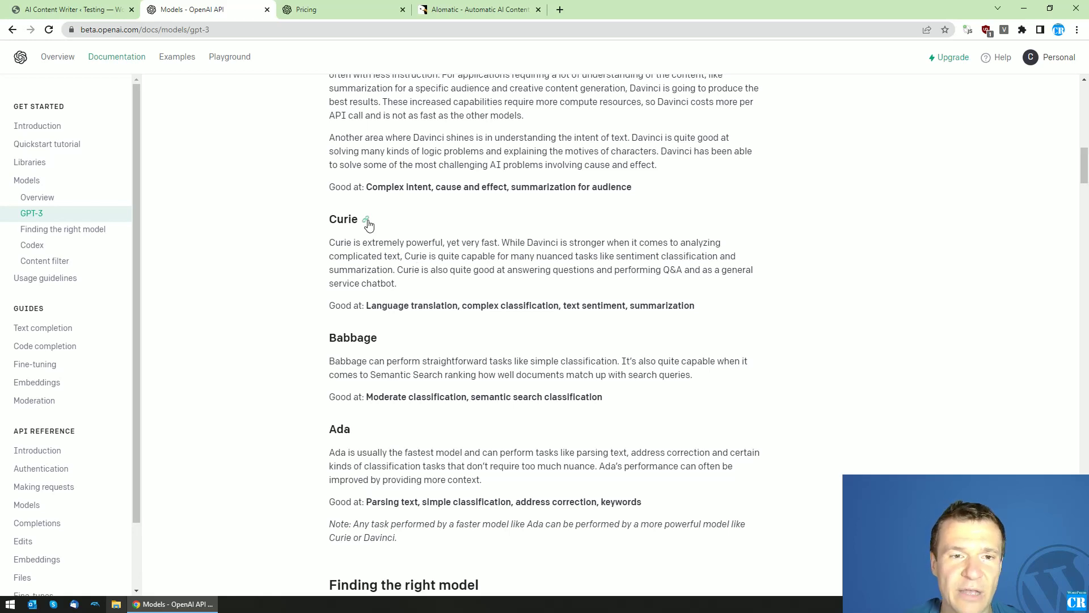
scroll(369, 225, up, 2)
scroll(335, 165, down, 3)
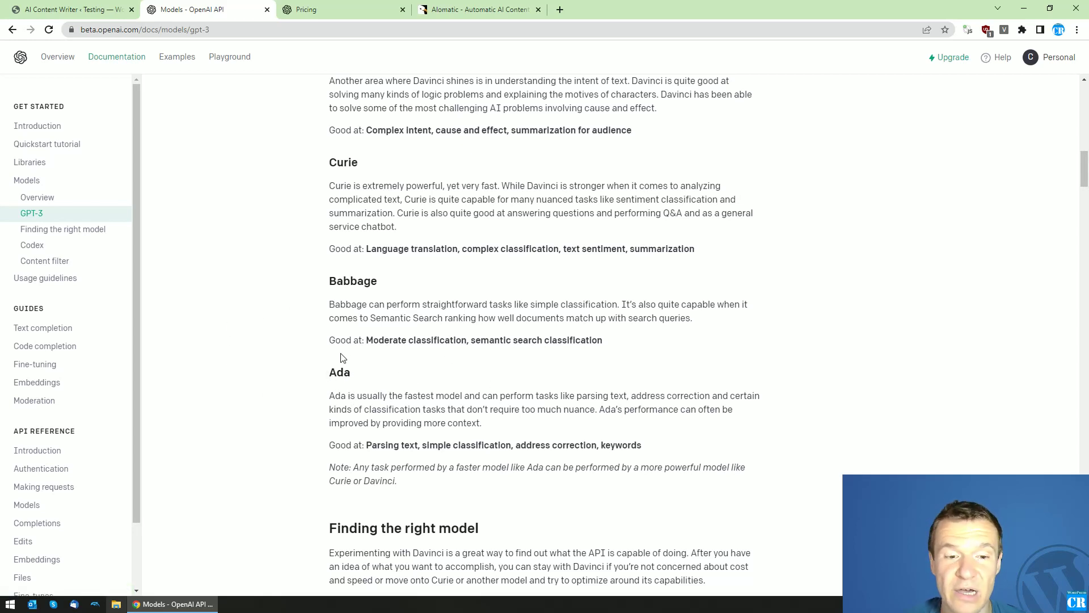
key(ctrl+shift+Tab)
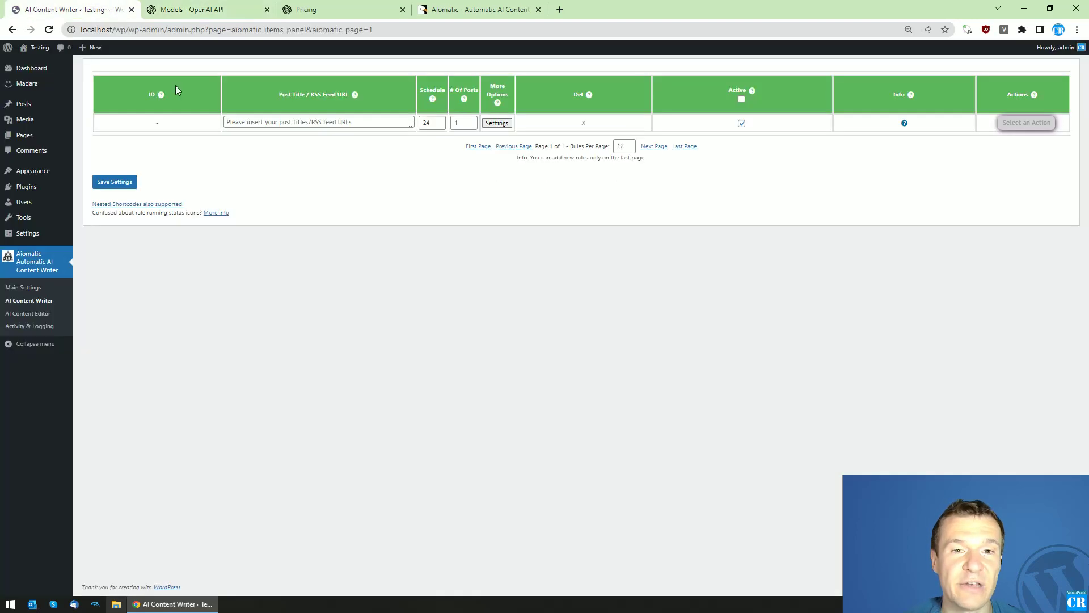
Step: Open the rule's advanced settings and select the %%post_title%% seed command under text-davinci-002
click(497, 123)
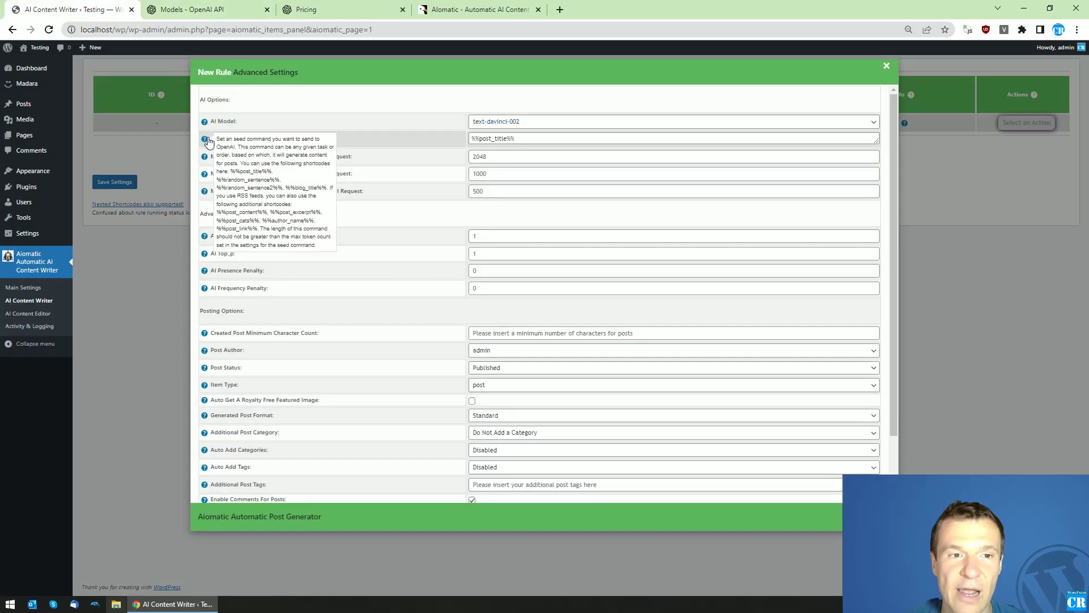
drag(214, 139, 280, 140)
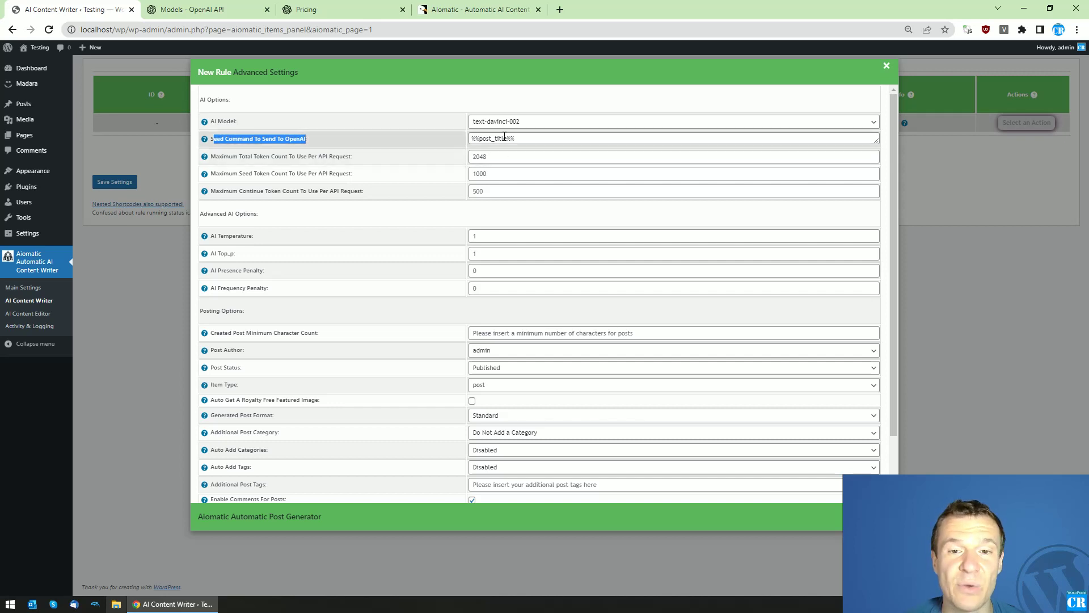
double_click(528, 142)
click(528, 142)
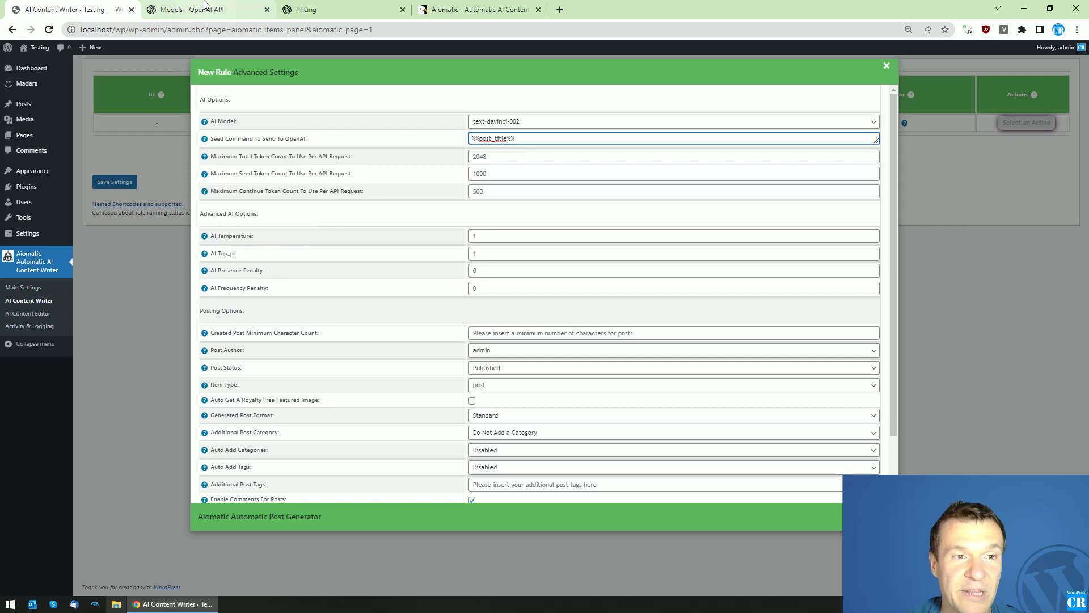
Step: Recheck the OpenAI model prices, then close the rule's advanced settings dialog
click(303, 6)
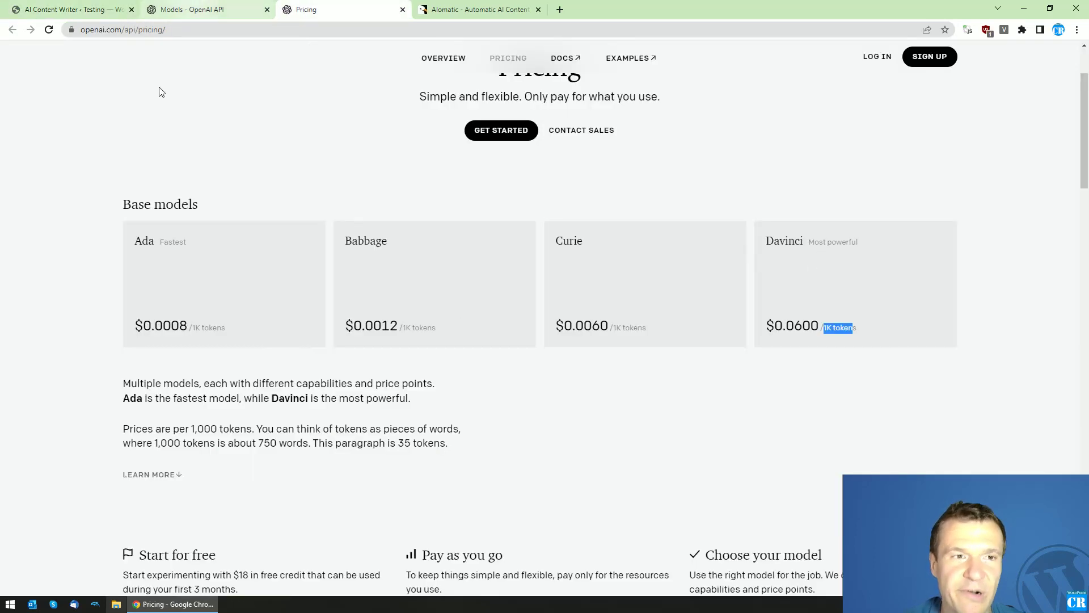
click(67, 10)
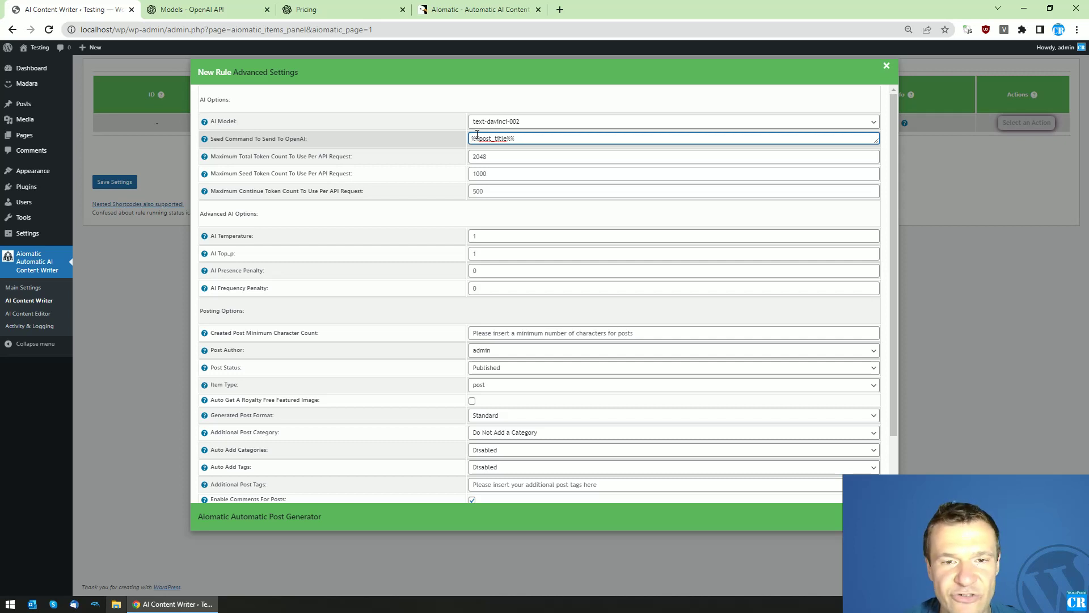
click(159, 159)
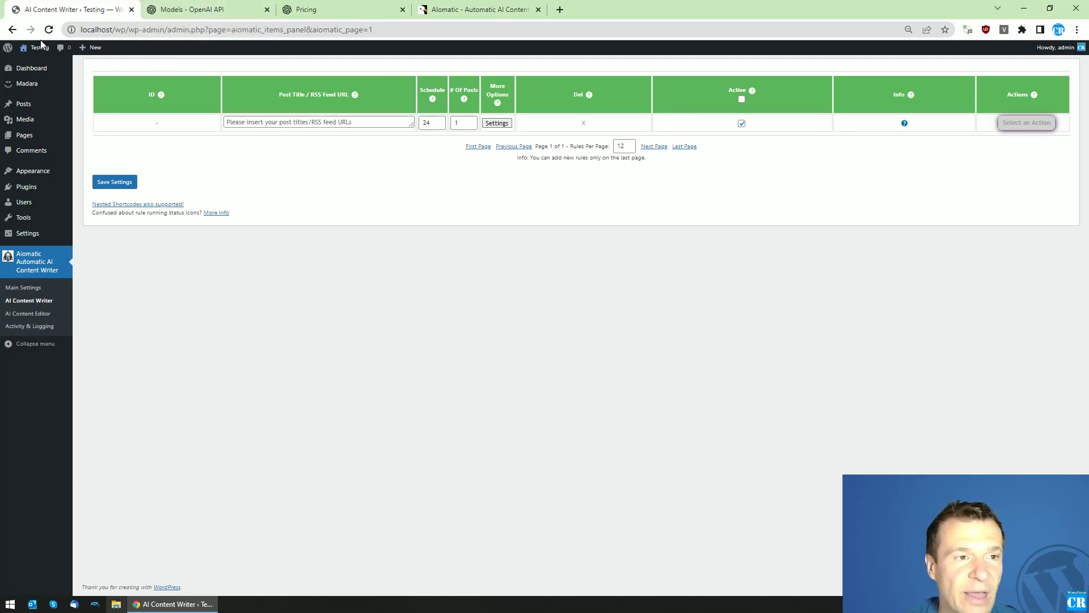
Step: Open the site's front page in a new tab, then return to the Aiomatic rules page
mouse_move(41, 44)
click(50, 67)
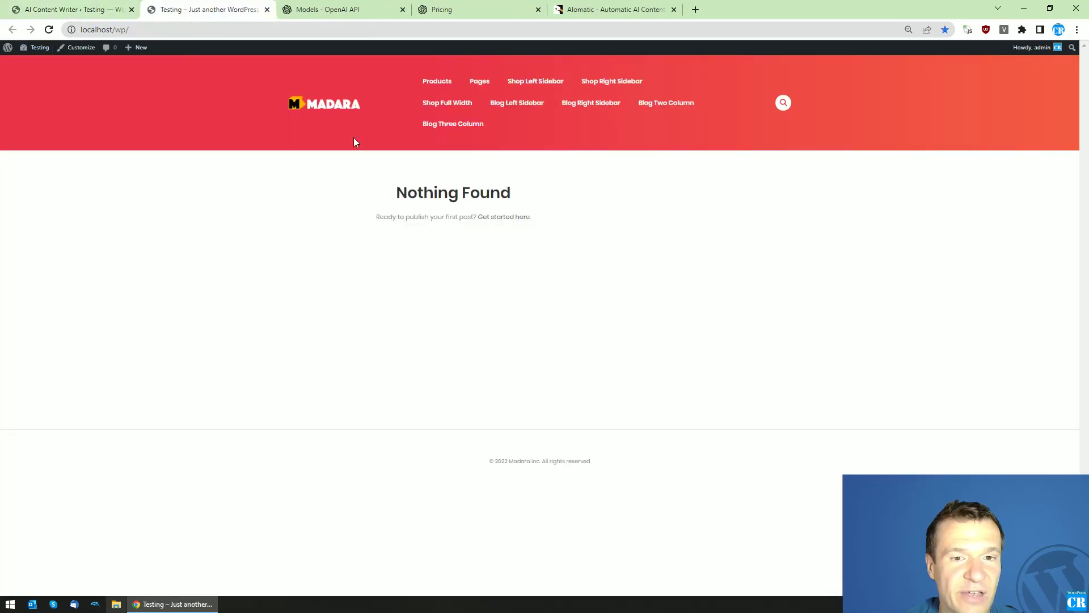
click(135, 3)
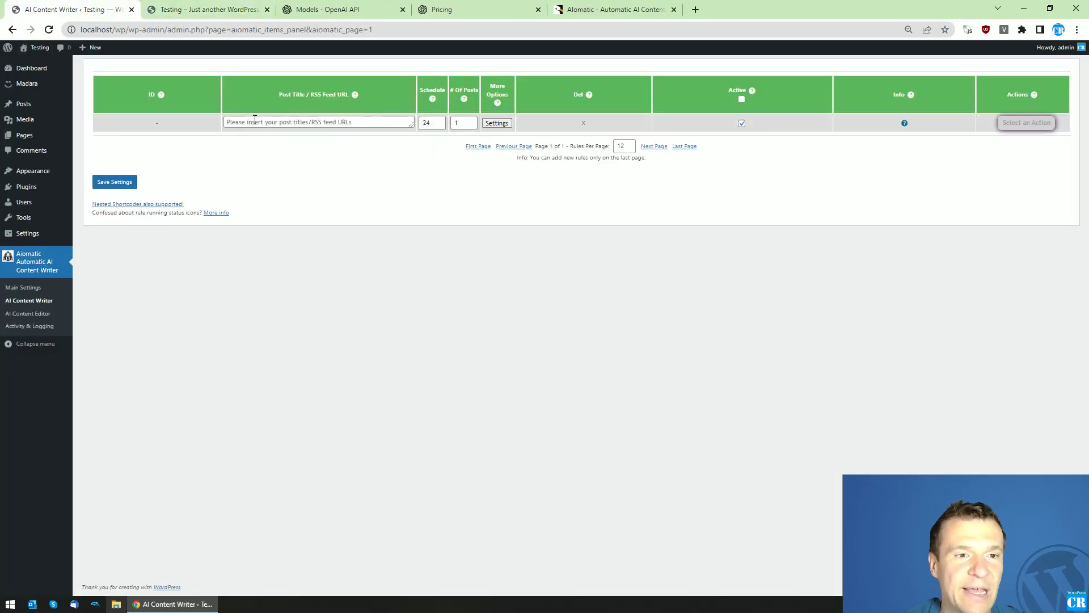
Step: Prefix the seed command with 'Write an article in English about: "' and save the settings
click(497, 122)
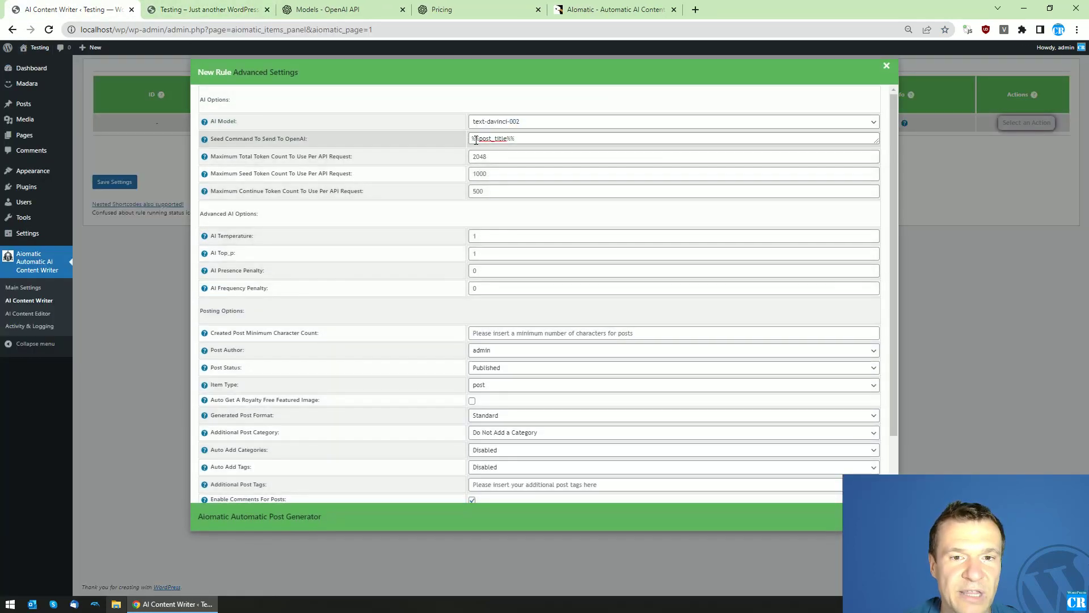
click(474, 139)
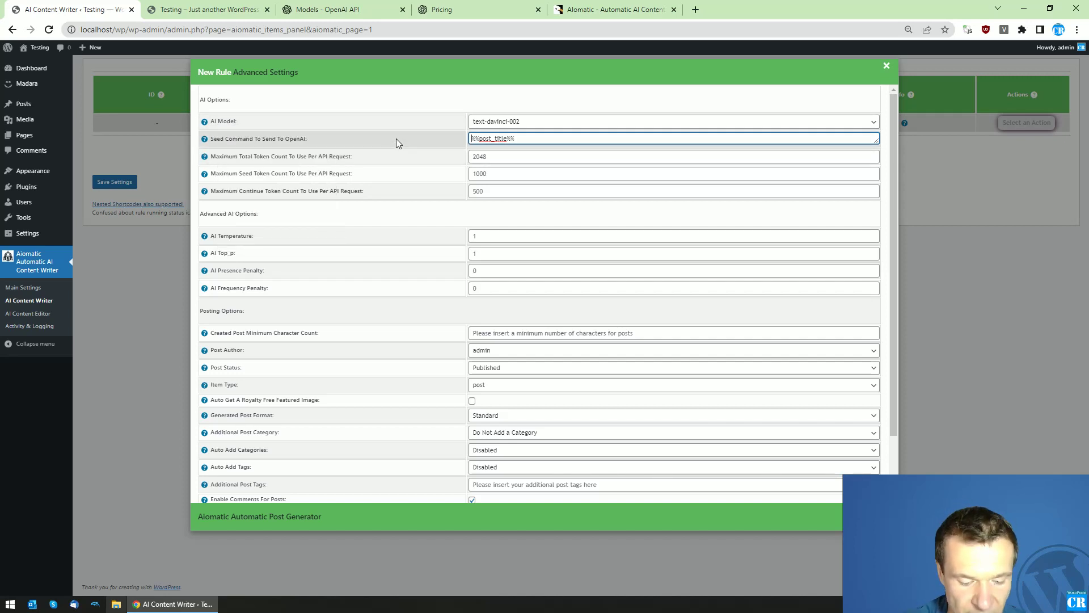
text(Writem)
key(BackSpace)
text(a )
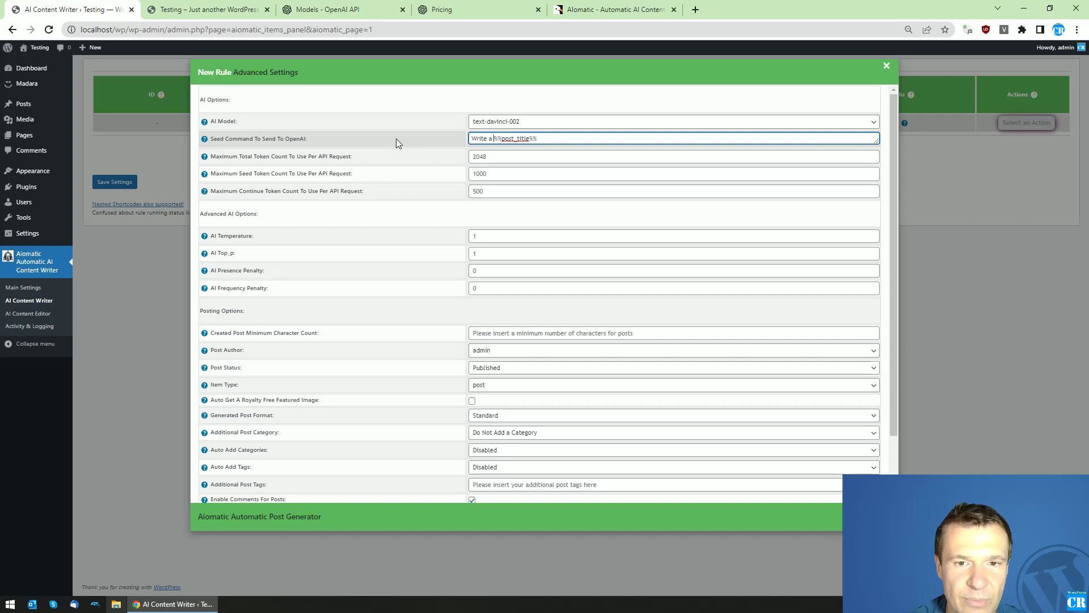
text(n article in E)
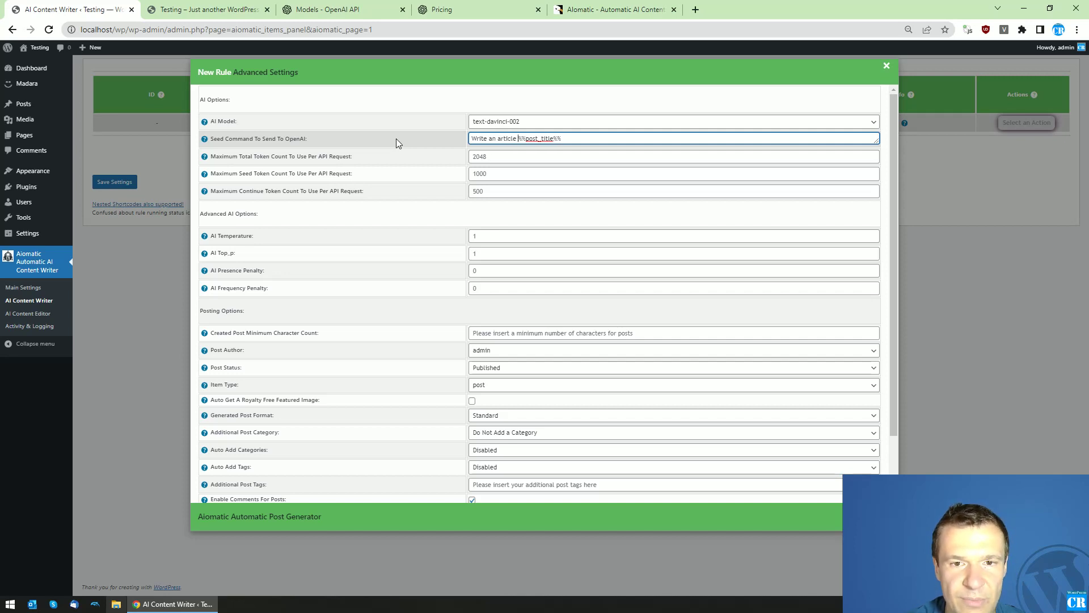
text(nglish about)
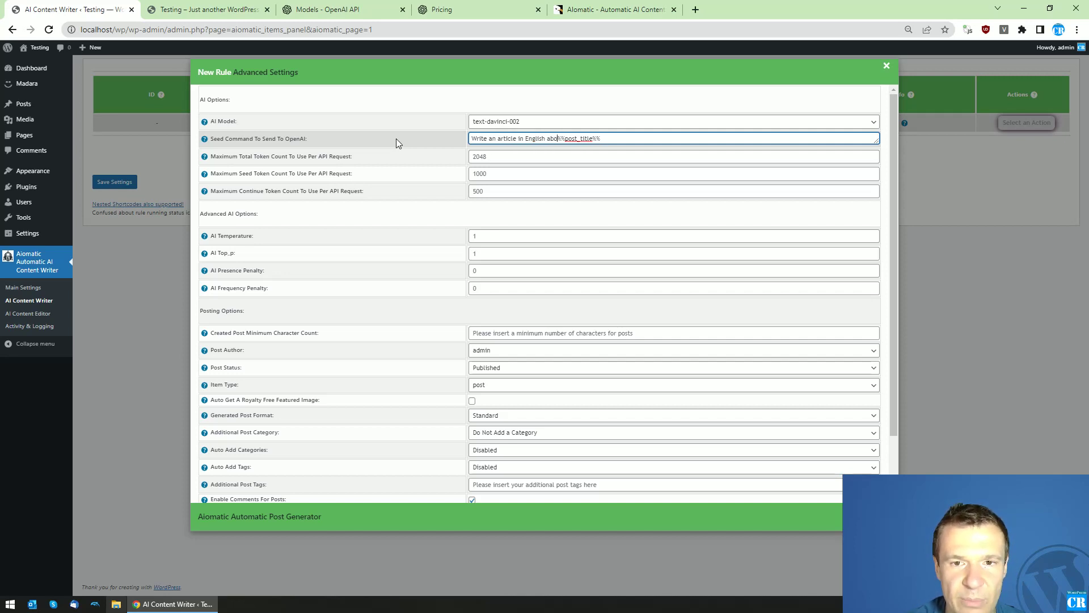
key(BackSpace)
text(: )
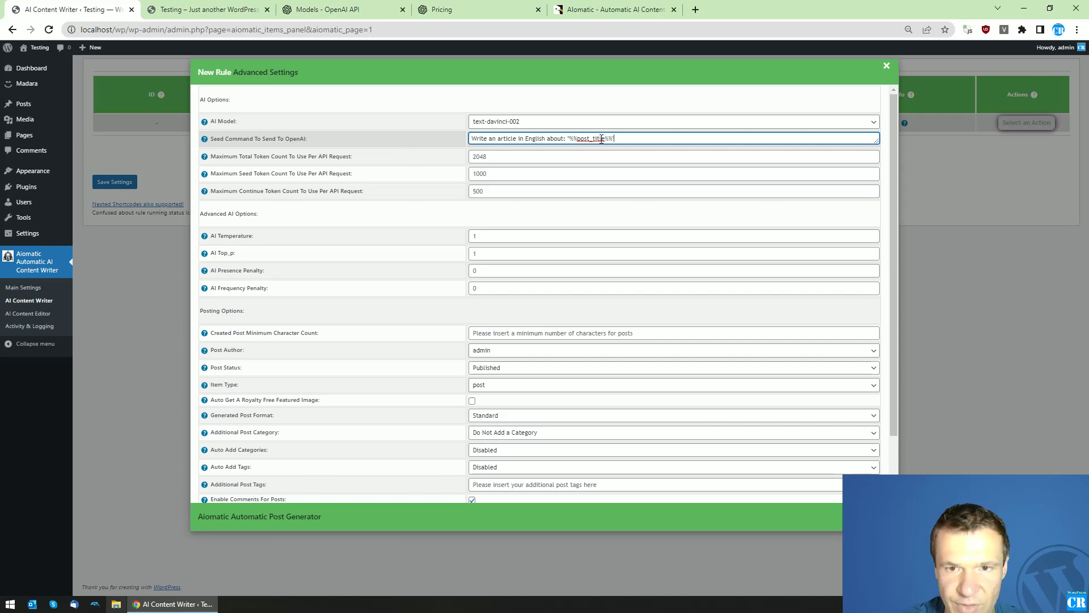
text(")
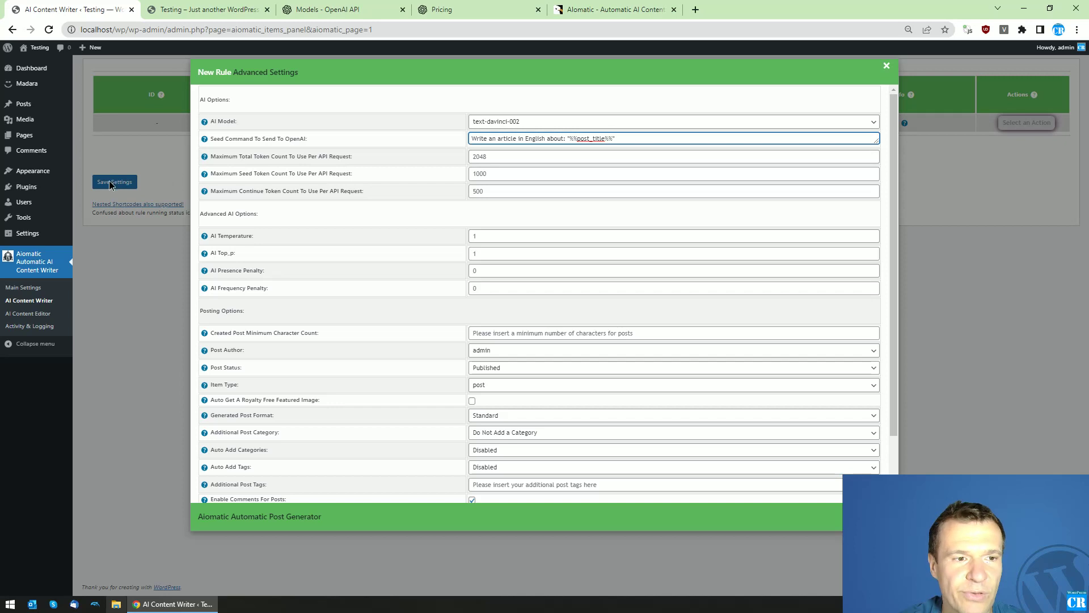
click(112, 182)
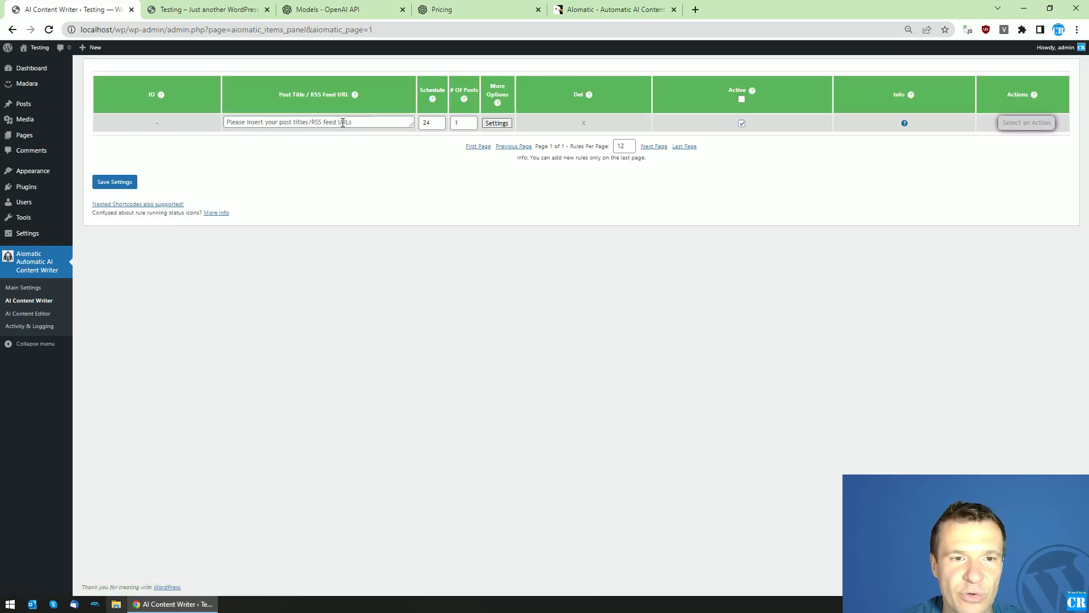
Step: Retype the seed command as 'Write an article in English about: "%%post_title%%"' and close the dialog
click(379, 122)
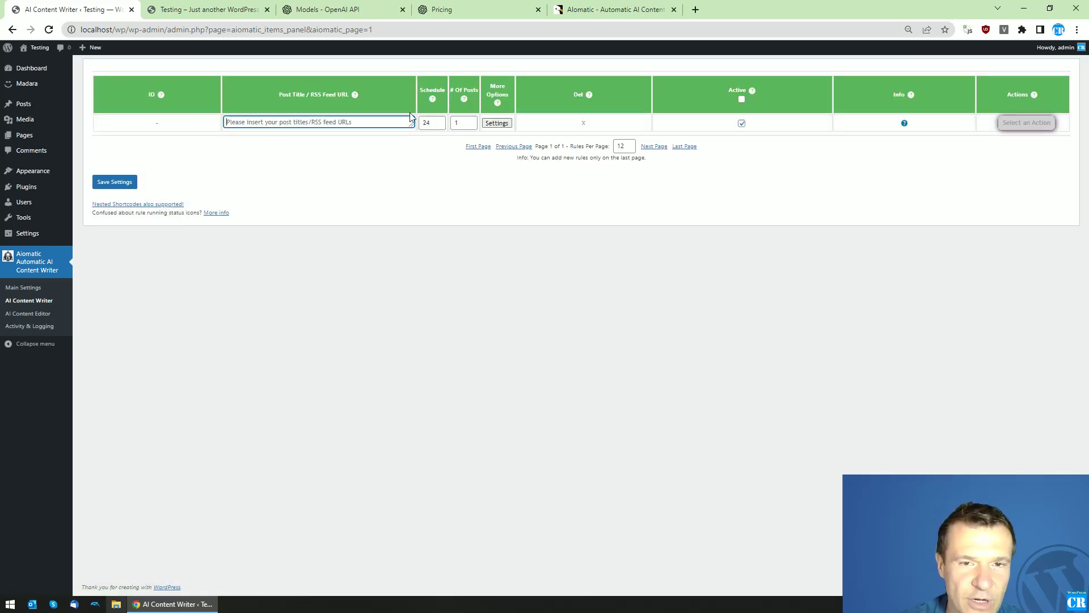
click(497, 122)
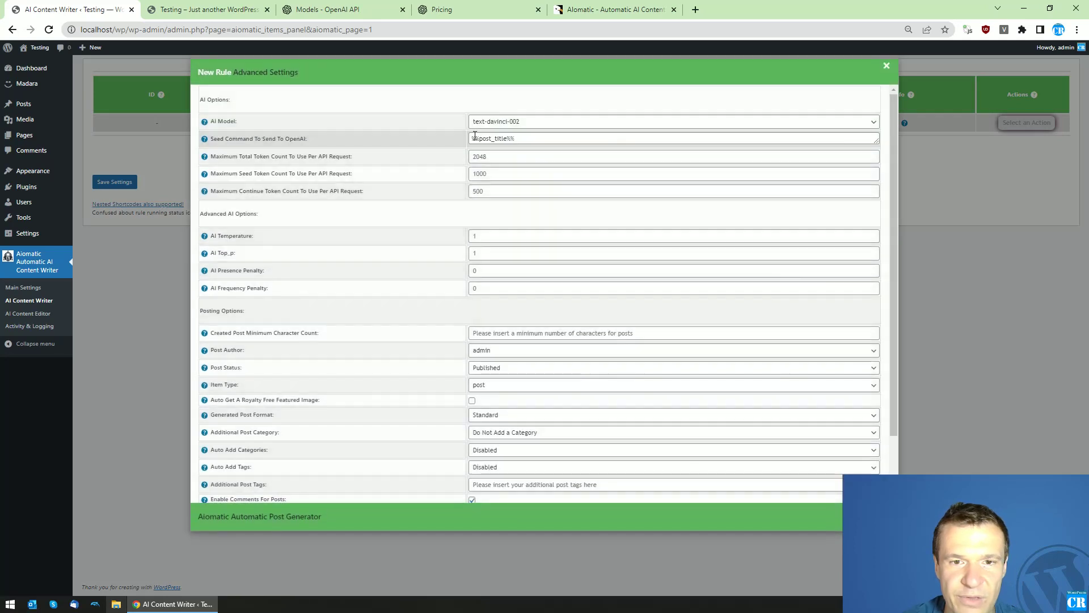
click(471, 138)
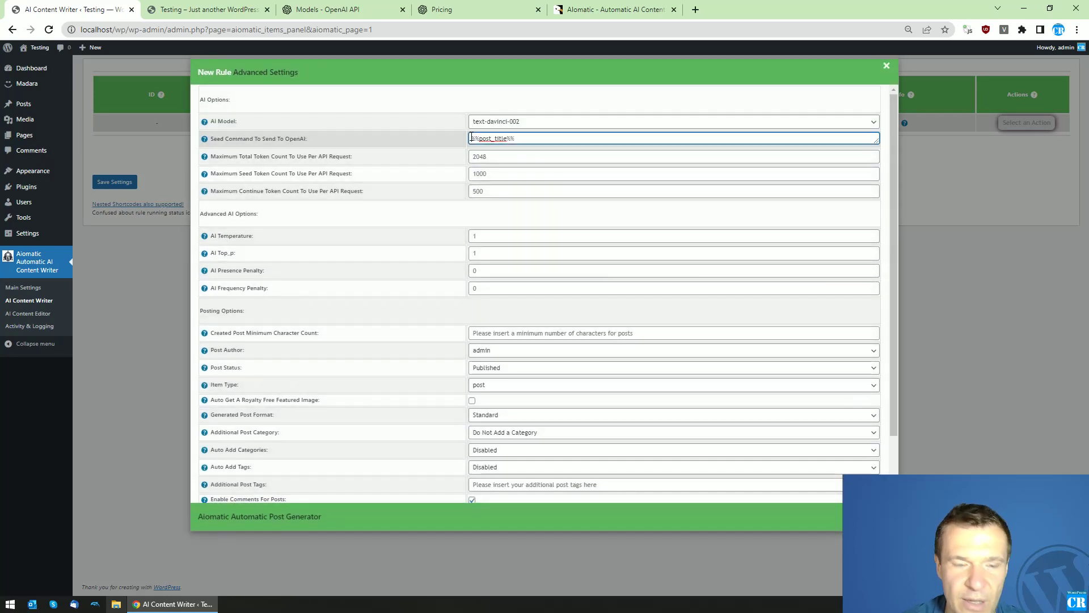
text(Write a )
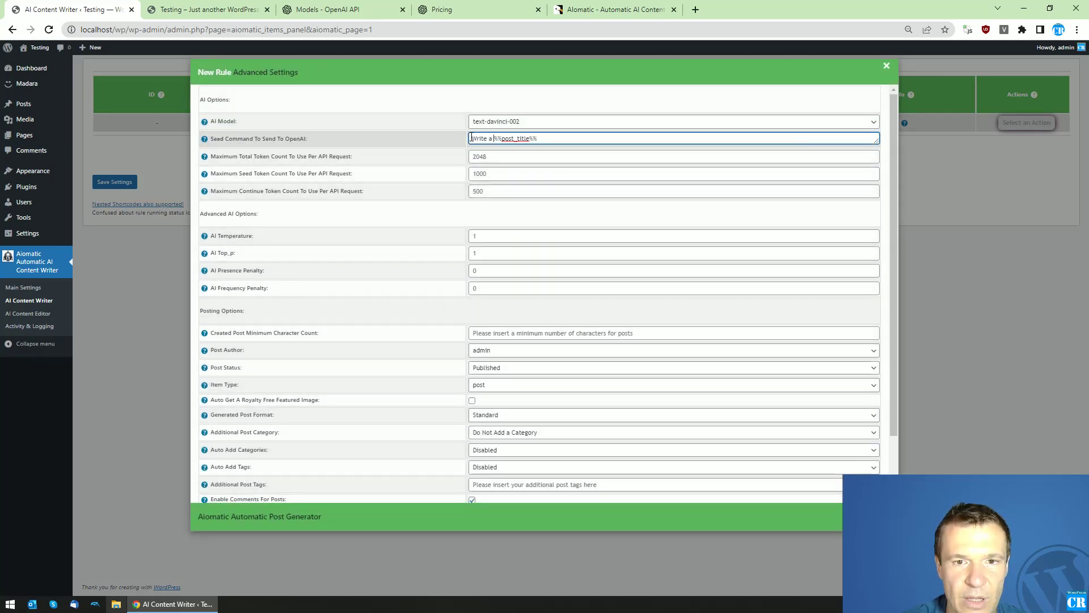
text(n arti)
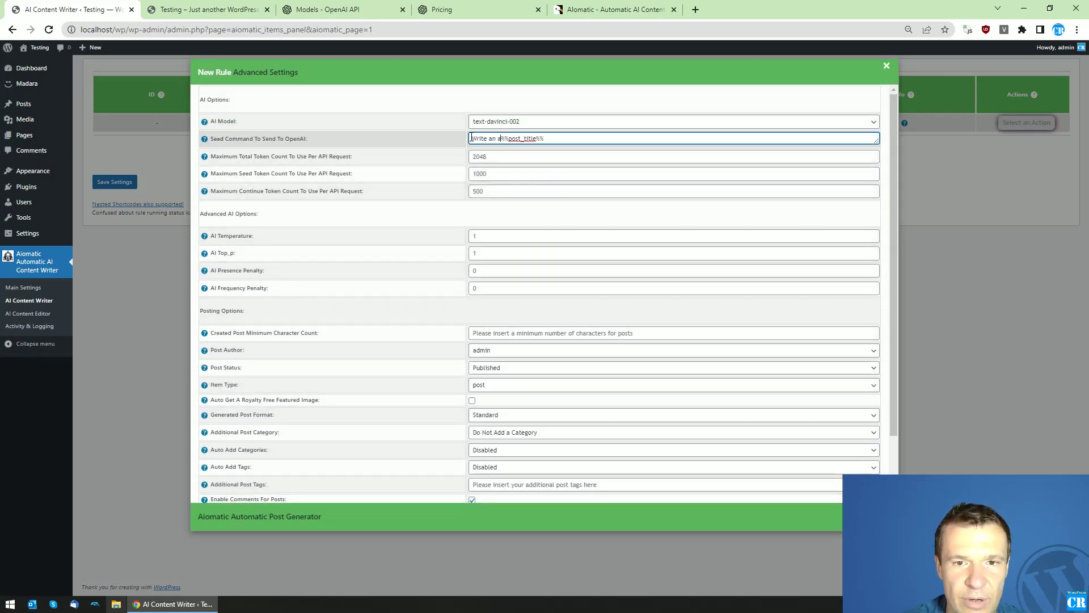
text(lcle )
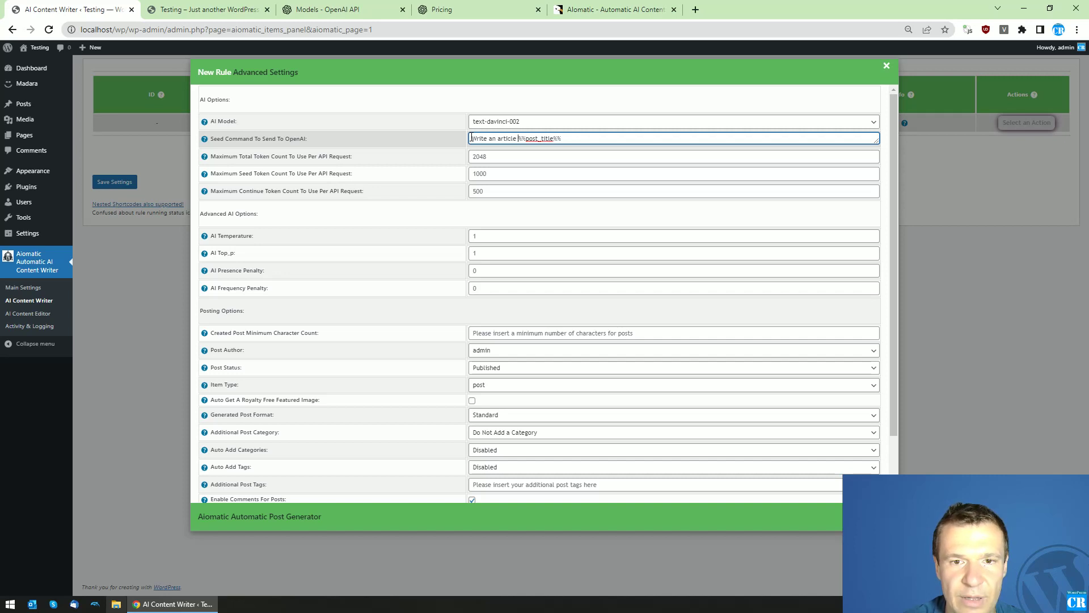
text(in English abou)
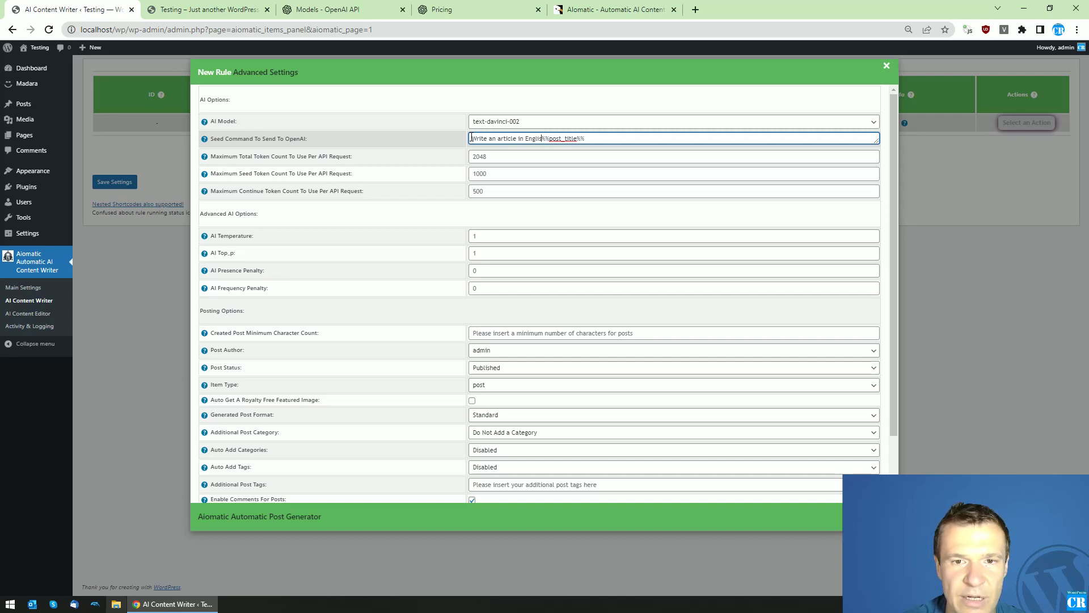
text(t: )
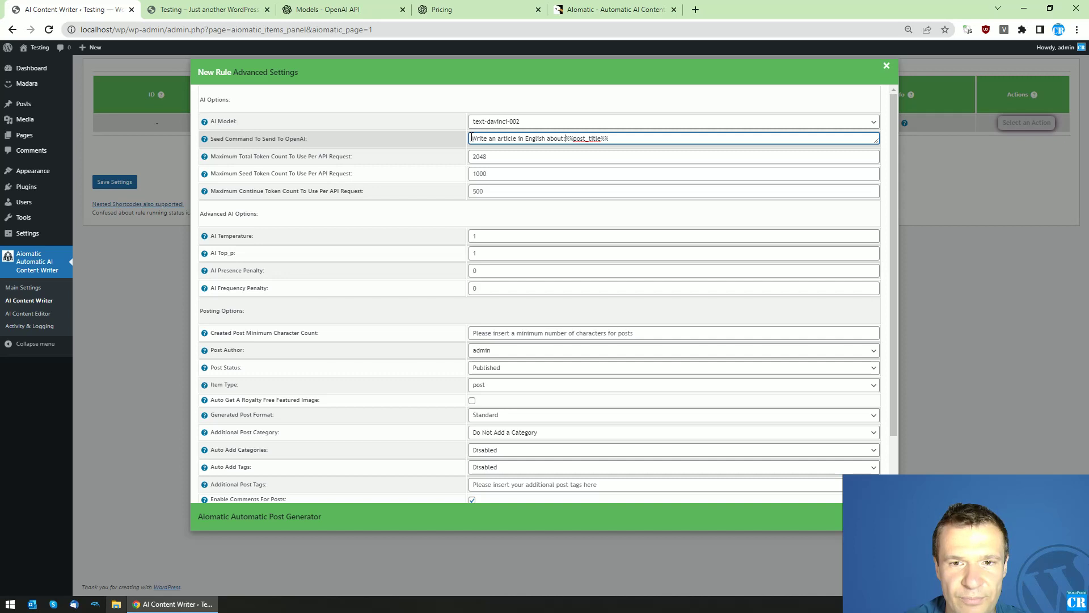
text(")
click(619, 141)
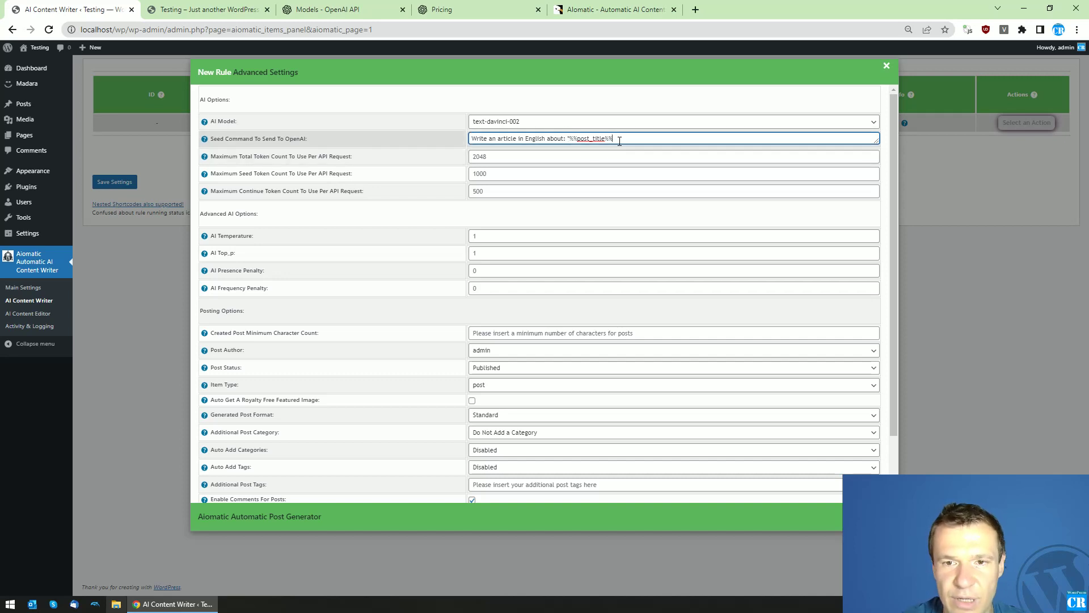
text(")
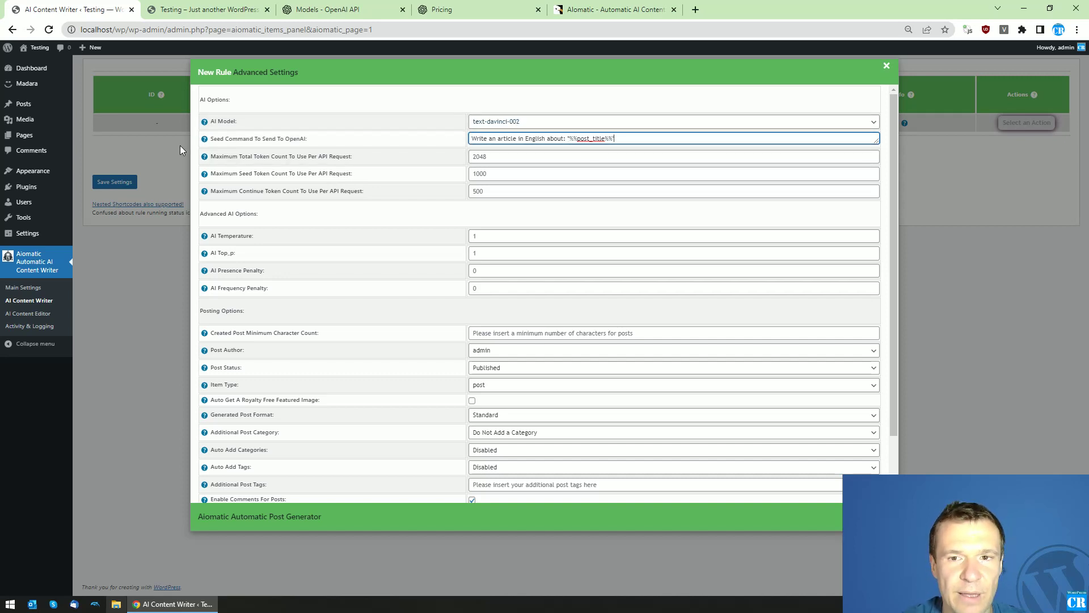
click(165, 141)
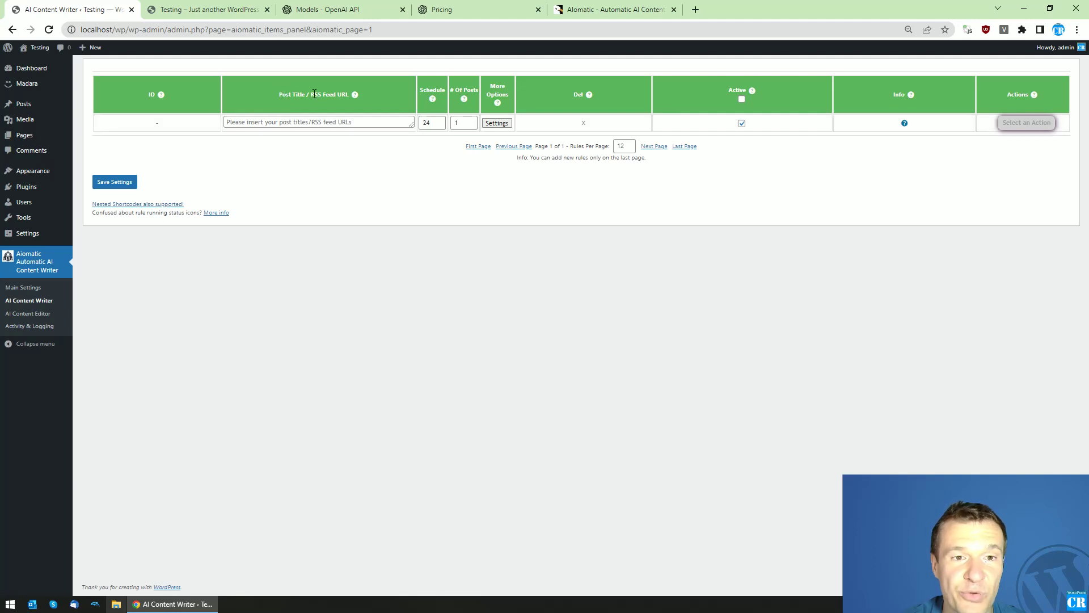
Step: Enter the post title 'Why is the earth round and not rectangle shaped?' and save the rule
click(265, 121)
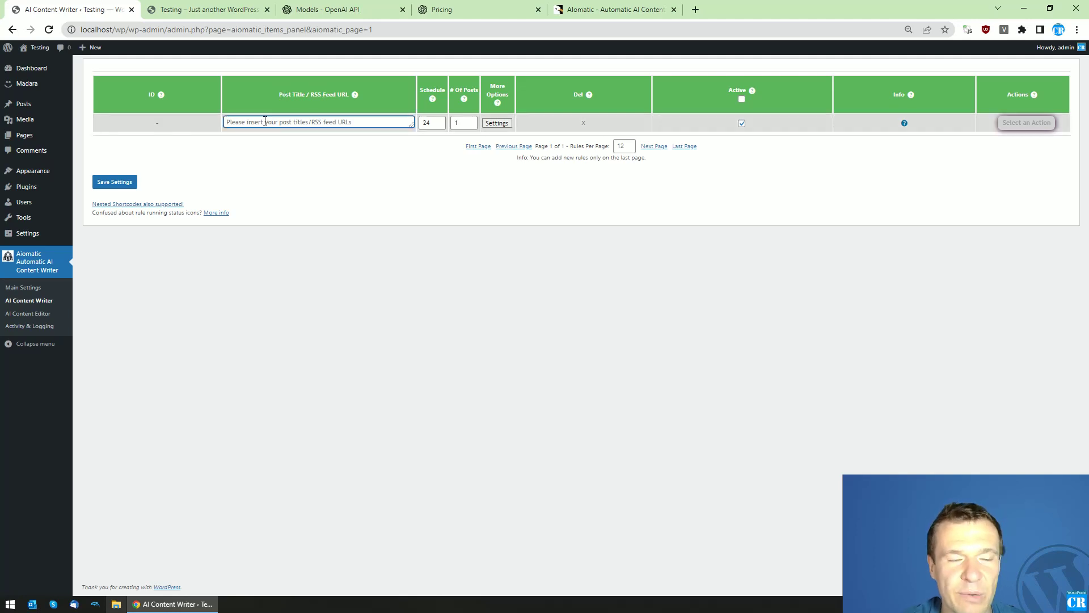
text(Why)
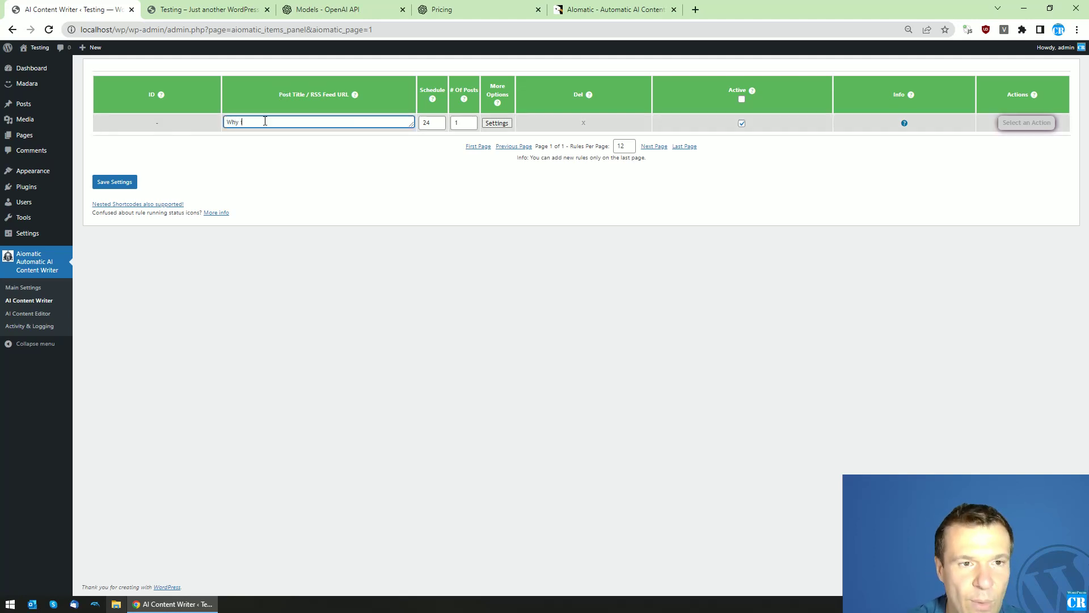
text( is the ea)
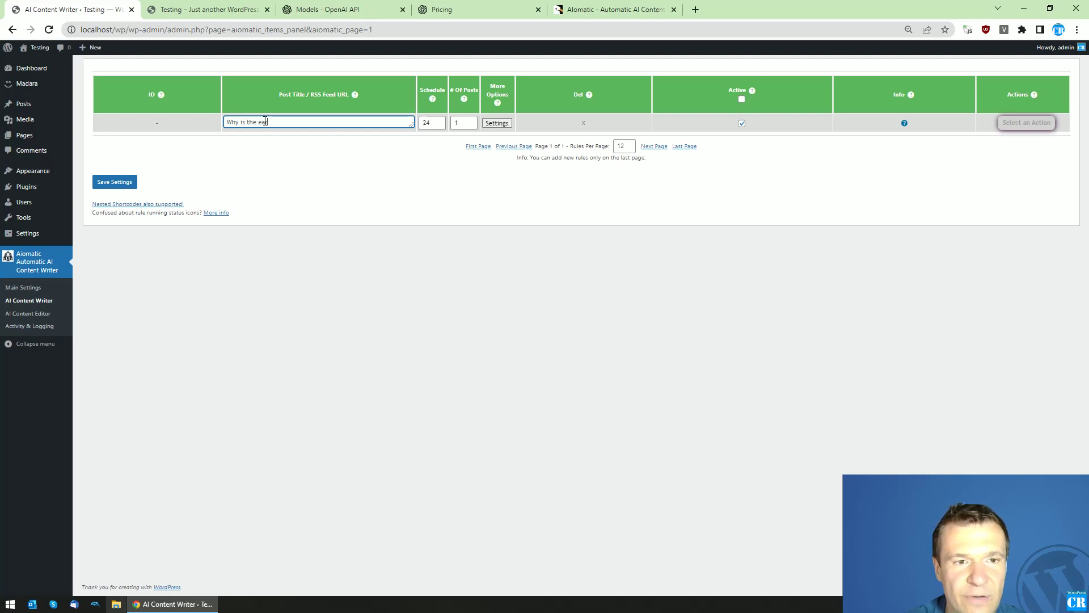
text(rth round )
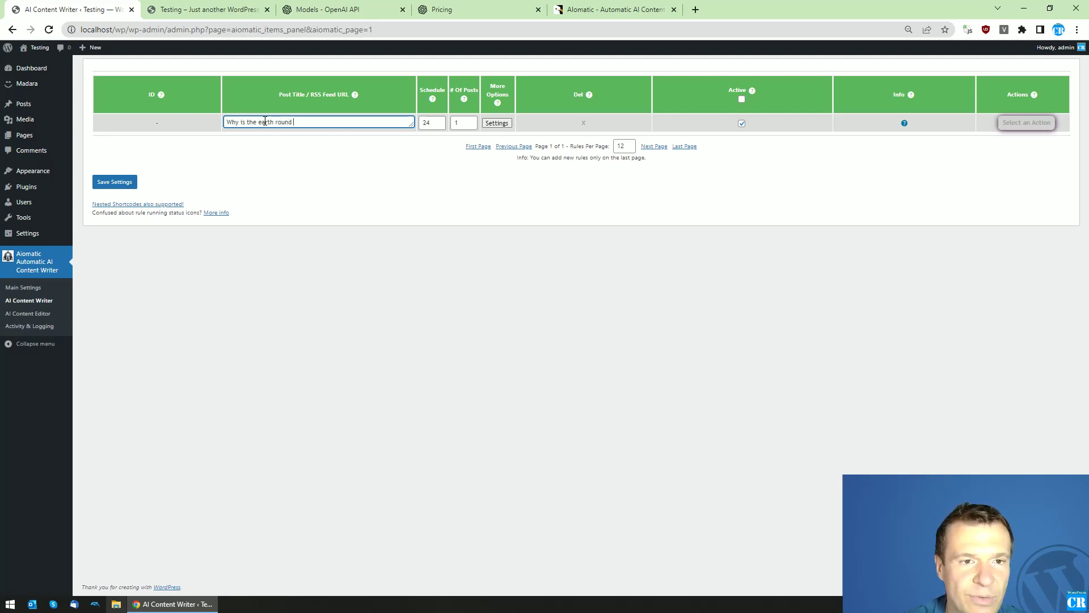
text(and not s)
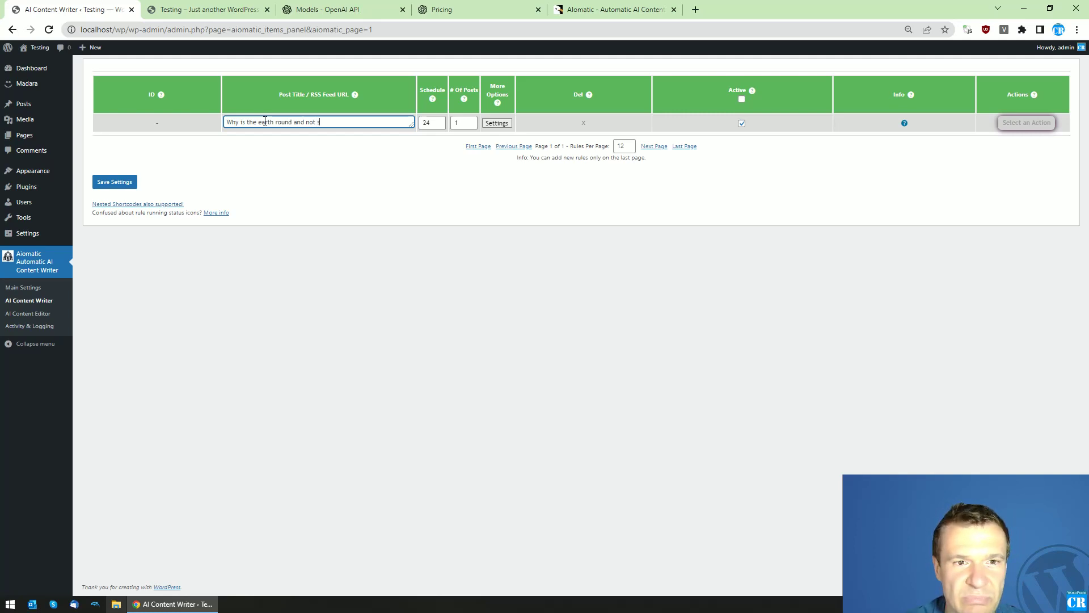
key(BackSpace)
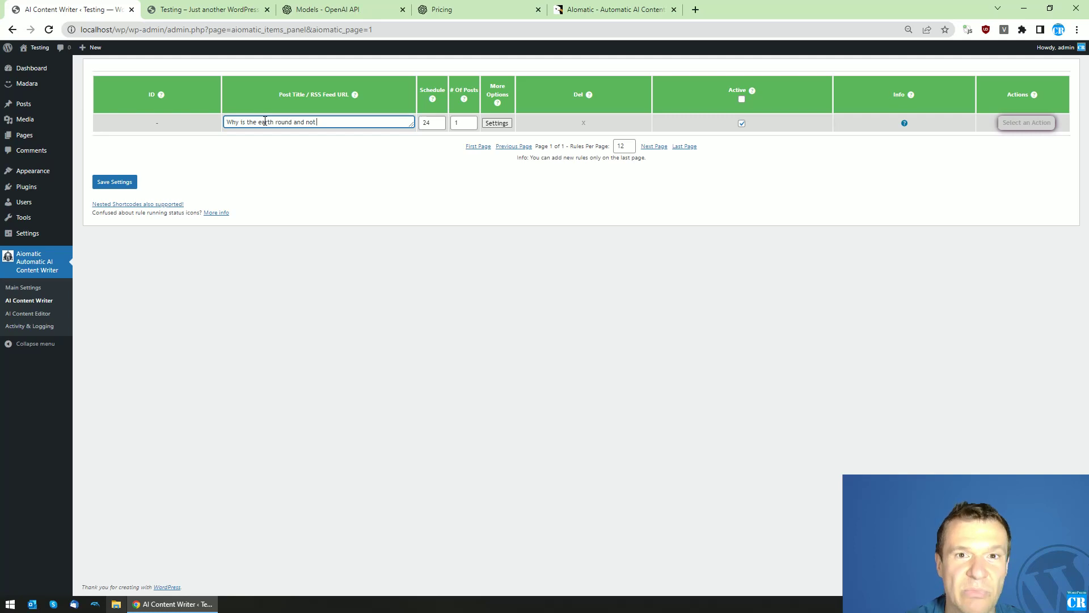
text(rect)
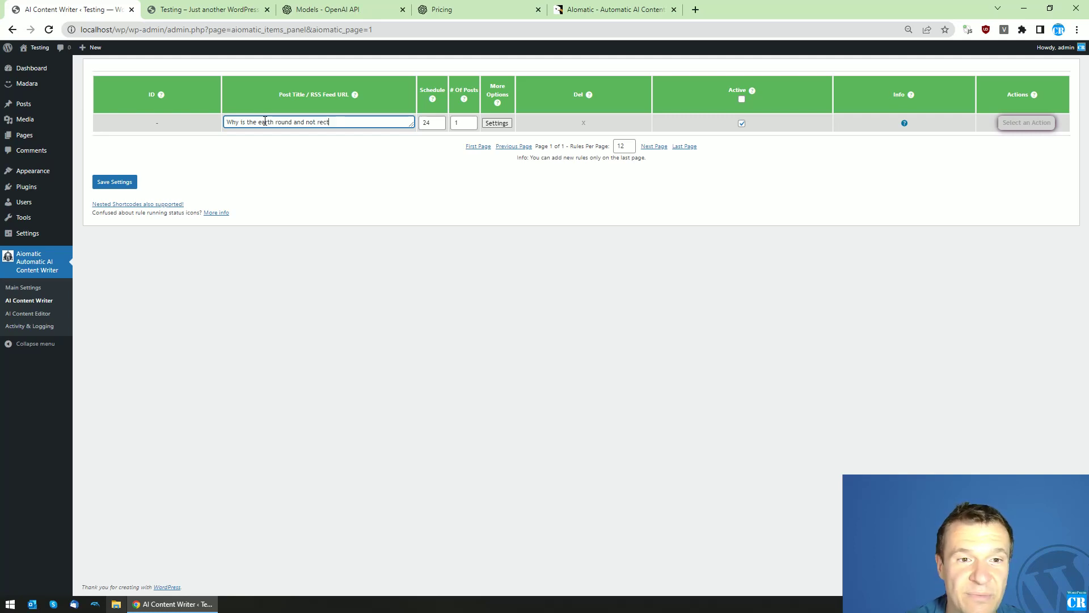
text(angle sh)
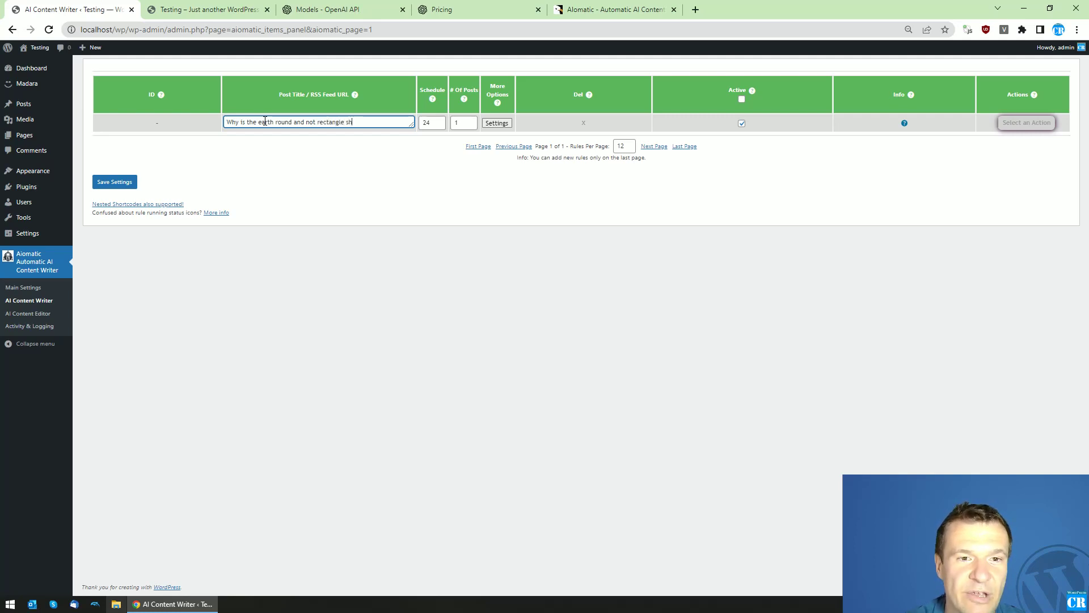
text(aped?)
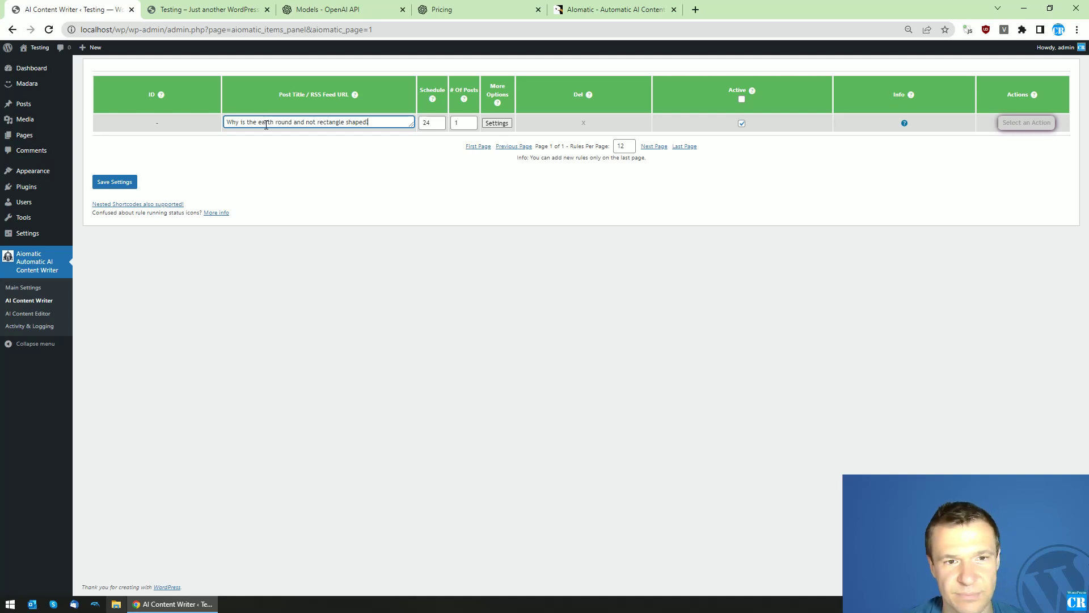
click(124, 183)
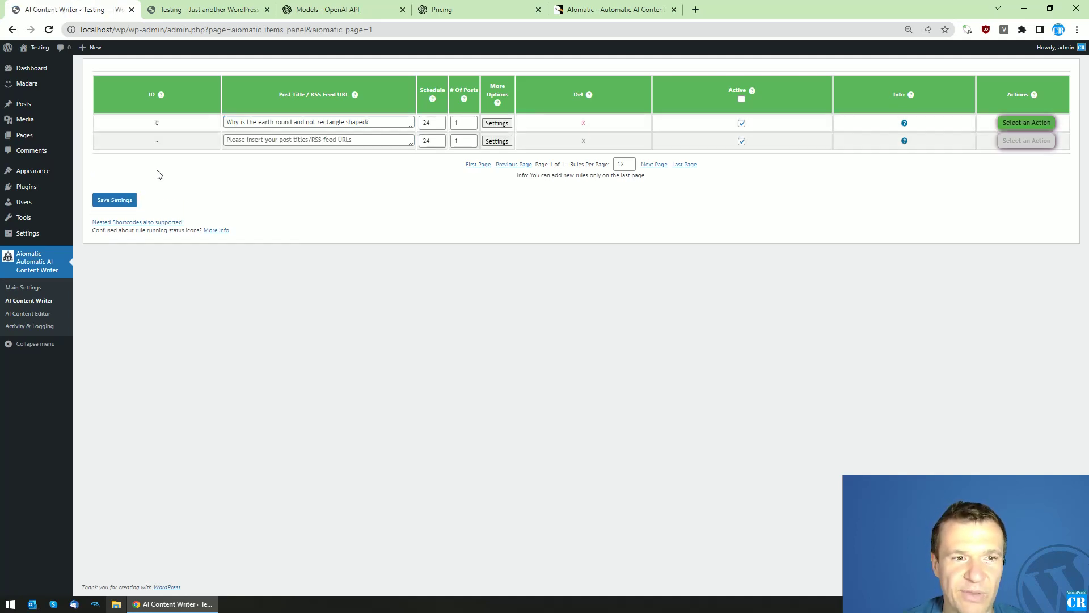
Step: Choose 'Run This Rule Now' from rule 0's Actions menu to generate a post
click(1011, 126)
click(1019, 139)
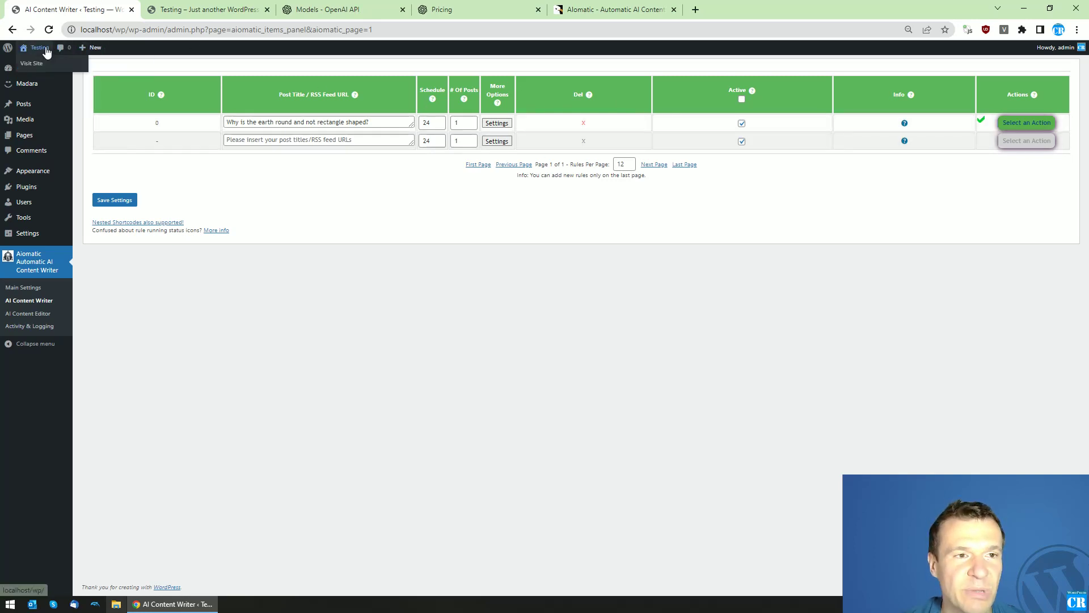
Step: Reload the site's front page, open the generated earth article, then return to the rule list
click(205, 10)
click(49, 30)
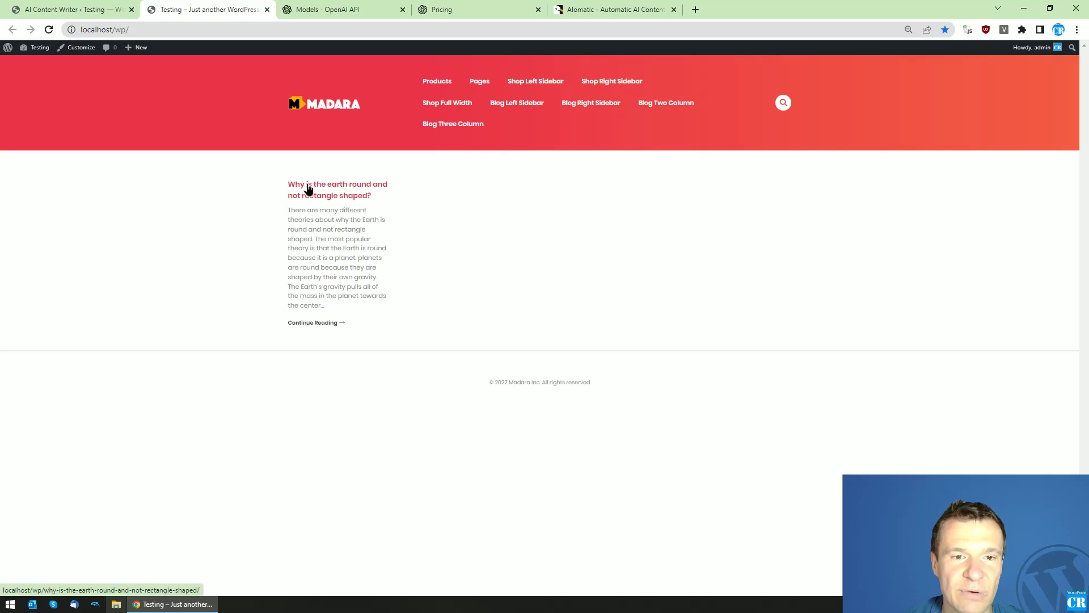
click(308, 189)
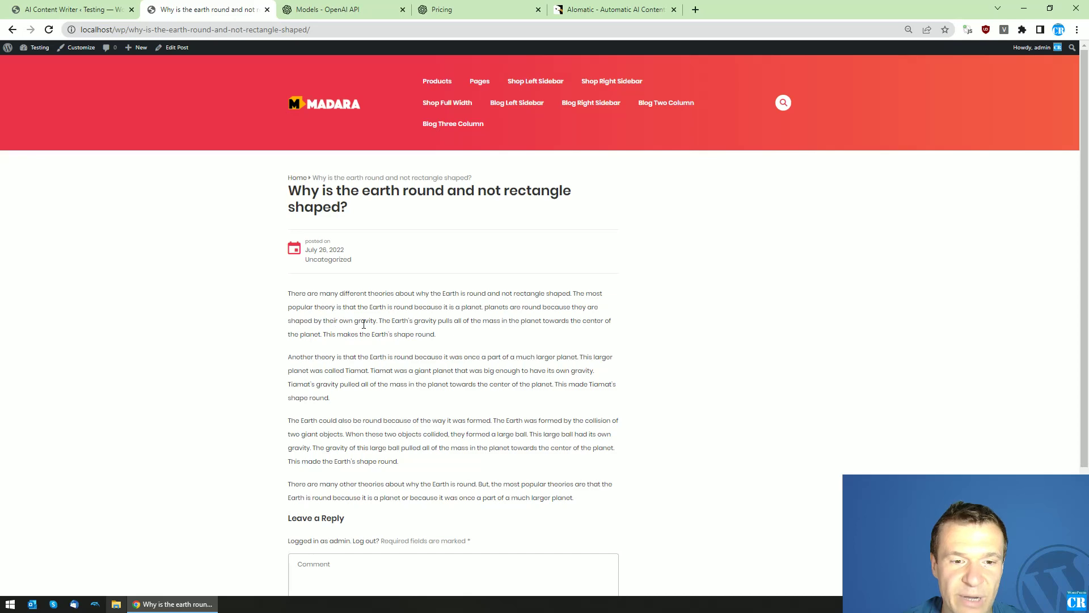
click(124, 7)
Step: Switch the rule's AI model to text-ada-001 and save the settings
click(497, 125)
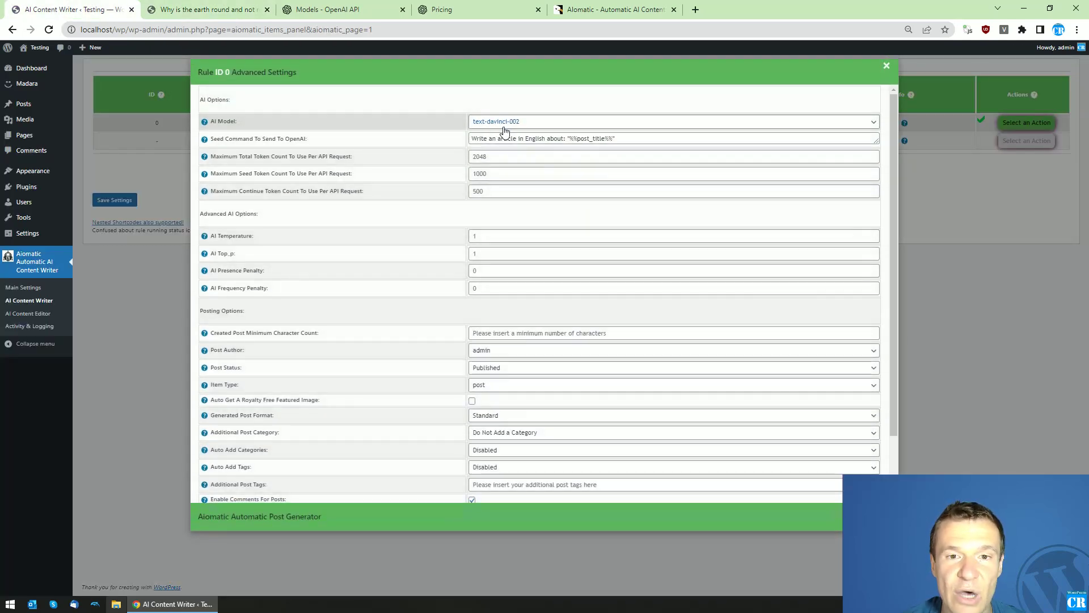
click(499, 123)
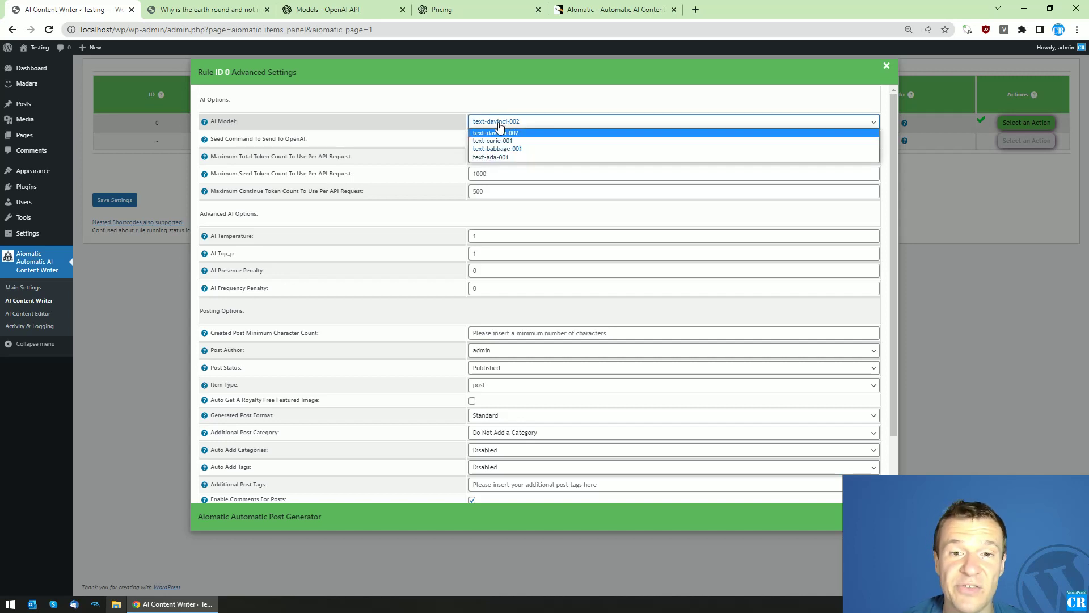
click(491, 158)
click(112, 202)
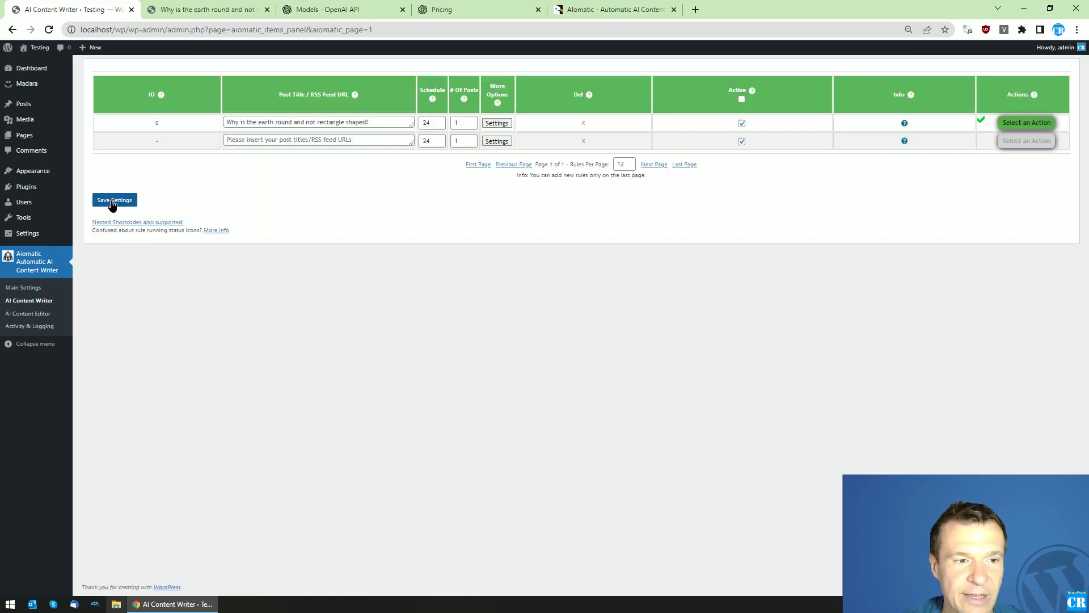
Step: Trash the rule's generated posts and confirm the site front page shows no posts
click(1028, 129)
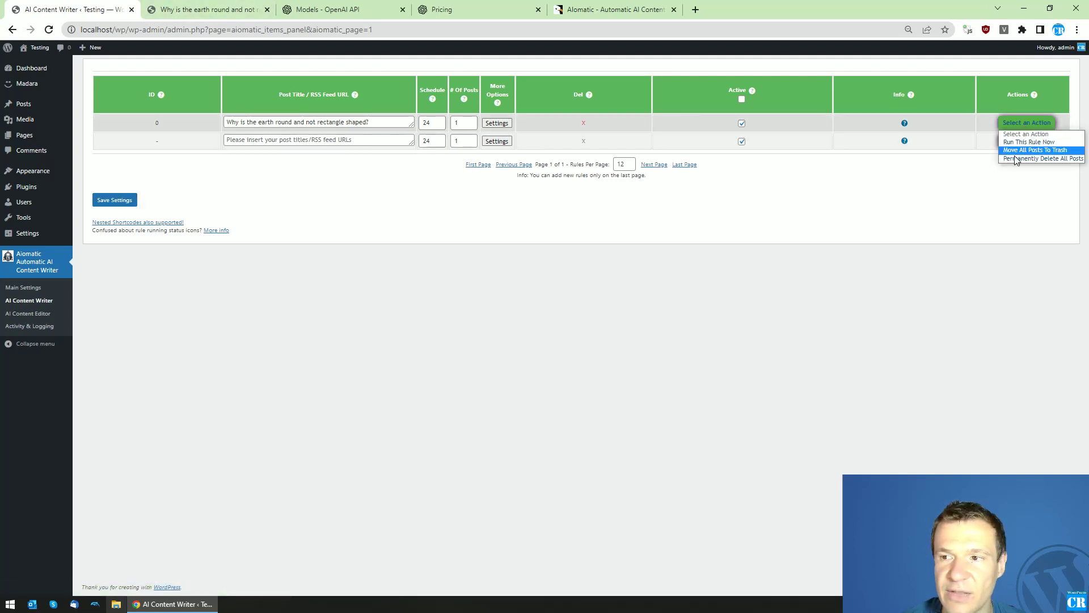
click(1028, 144)
click(205, 10)
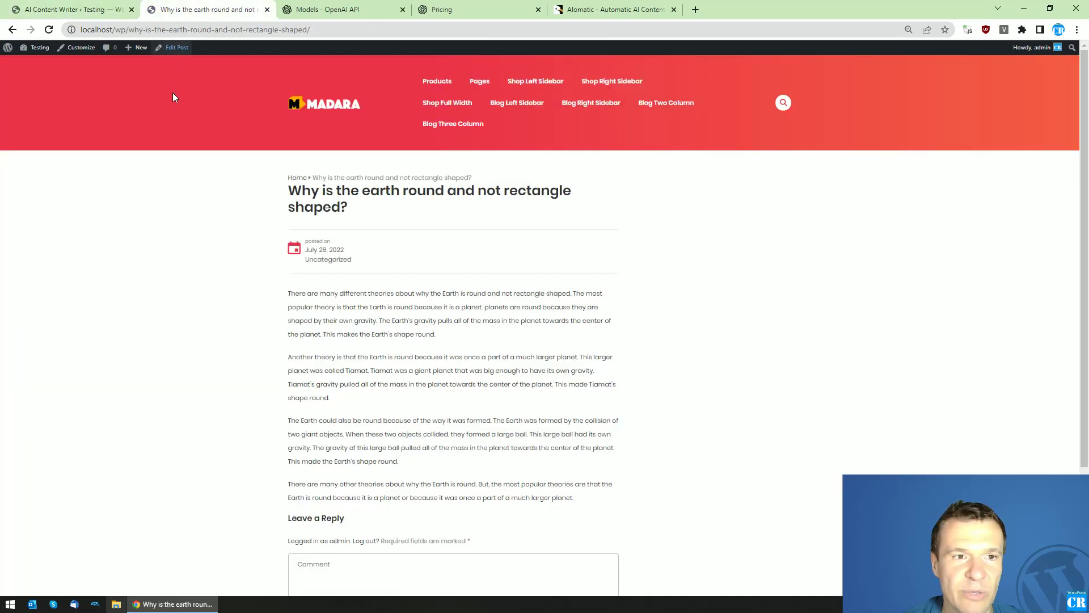
click(300, 106)
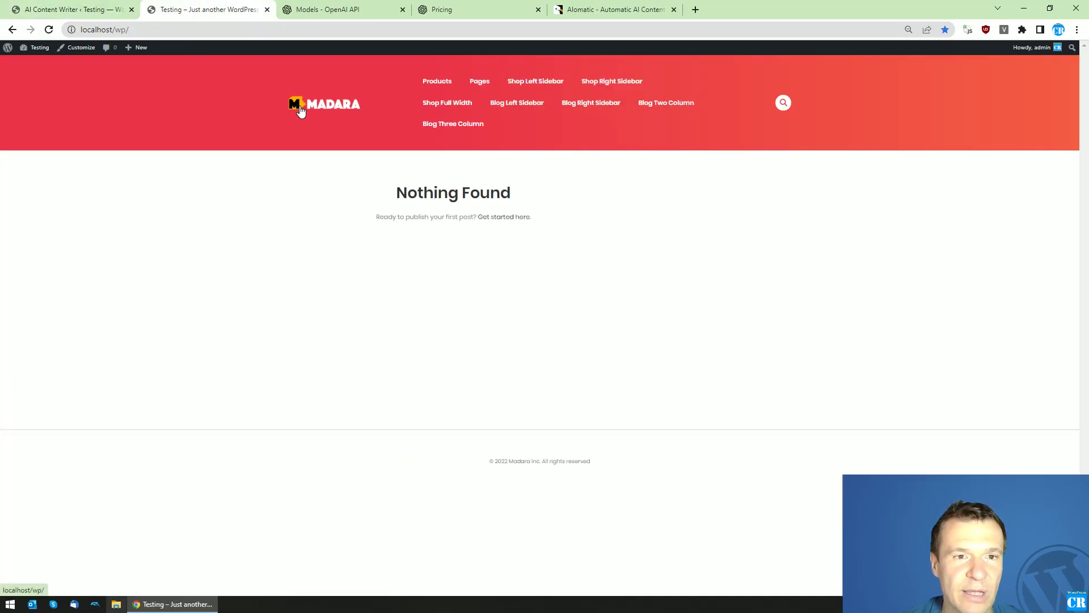
Step: Run the rule again from its Actions menu and confirm
click(97, 9)
click(1027, 123)
click(1017, 143)
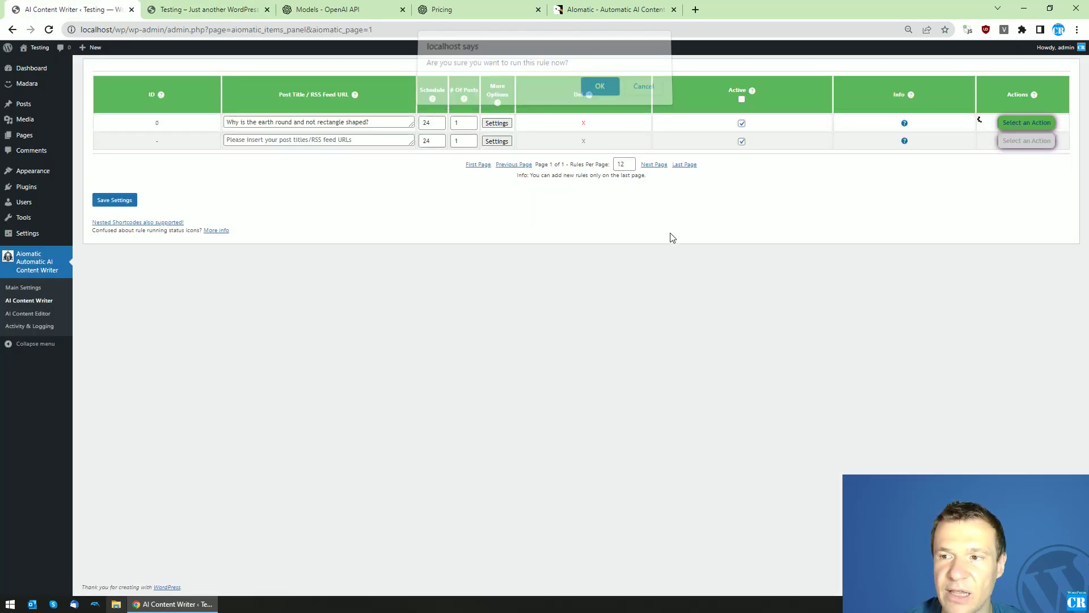
key(Return)
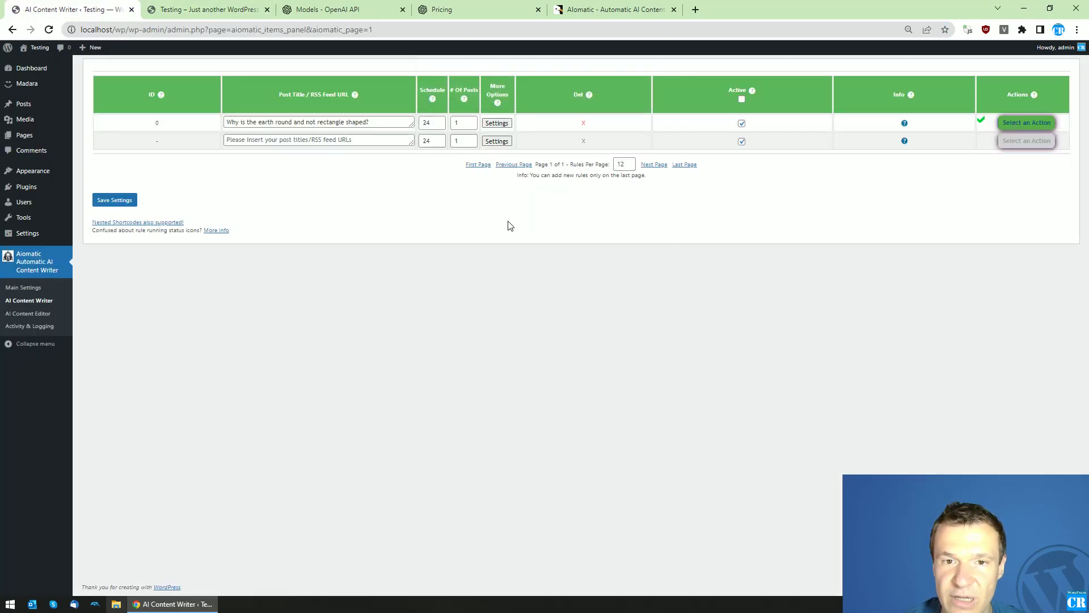
Step: Reload the site and open the new 'Why is the earth round and not rectangle shaped?' post
click(208, 8)
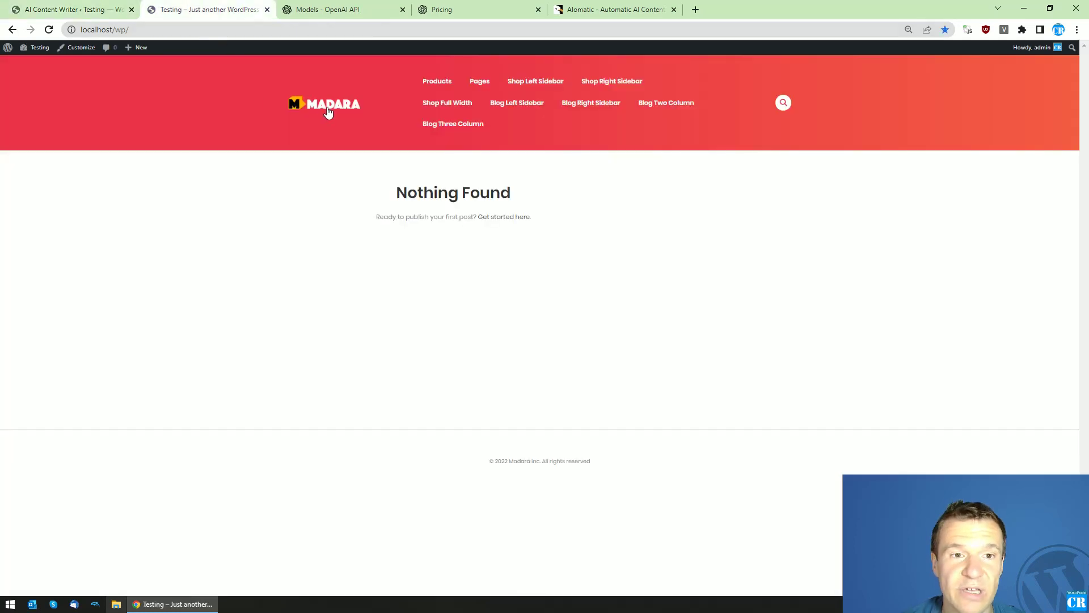
click(328, 110)
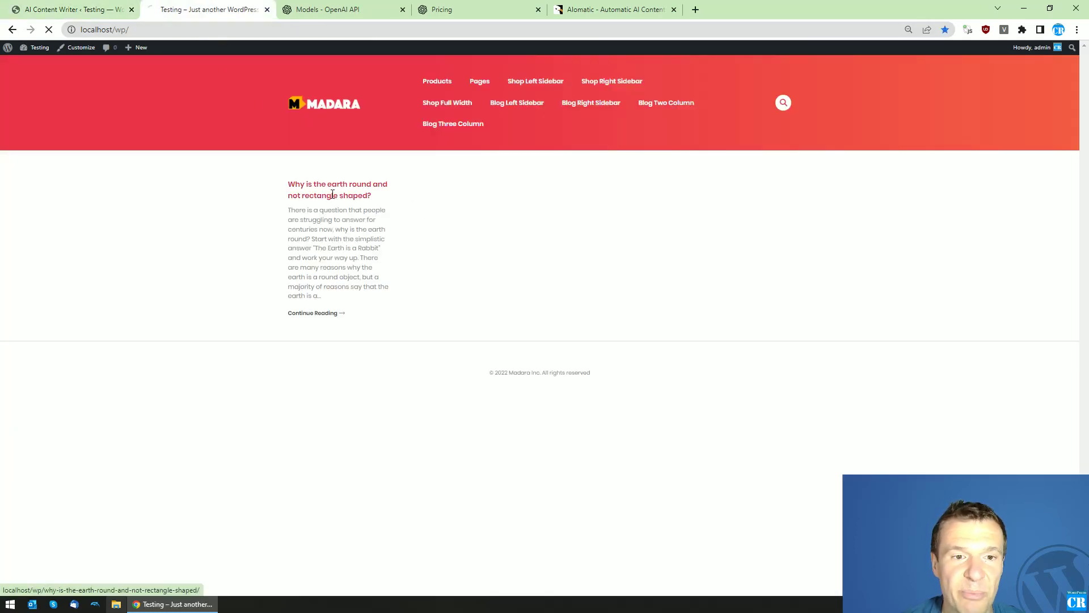
click(332, 194)
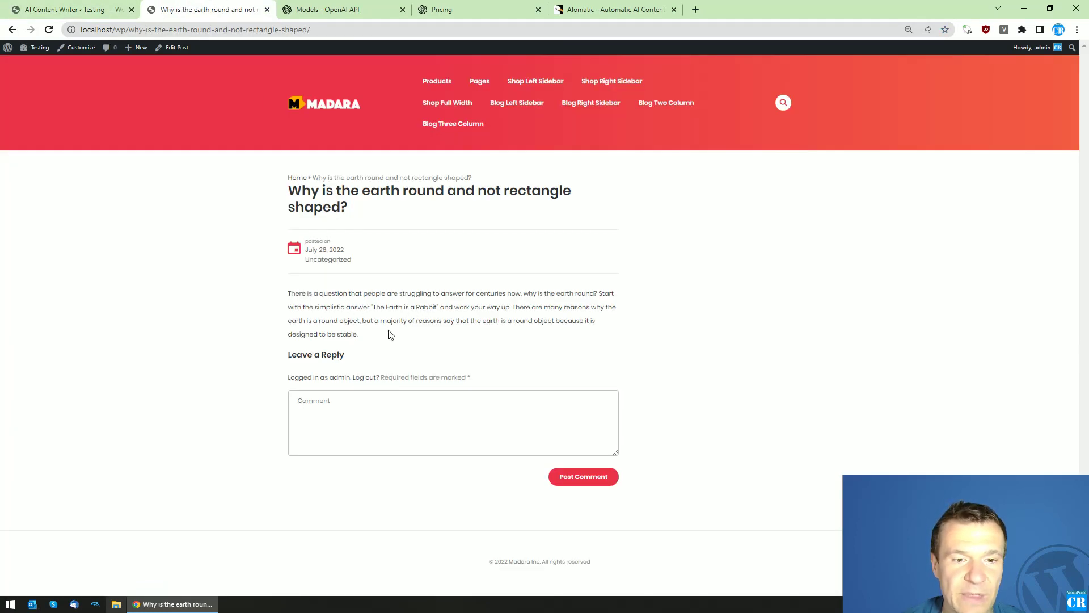
Step: Highlight the phrase 'struggling to answer for centuries now' in the post's opening paragraph
drag(295, 294, 319, 294)
click(396, 292)
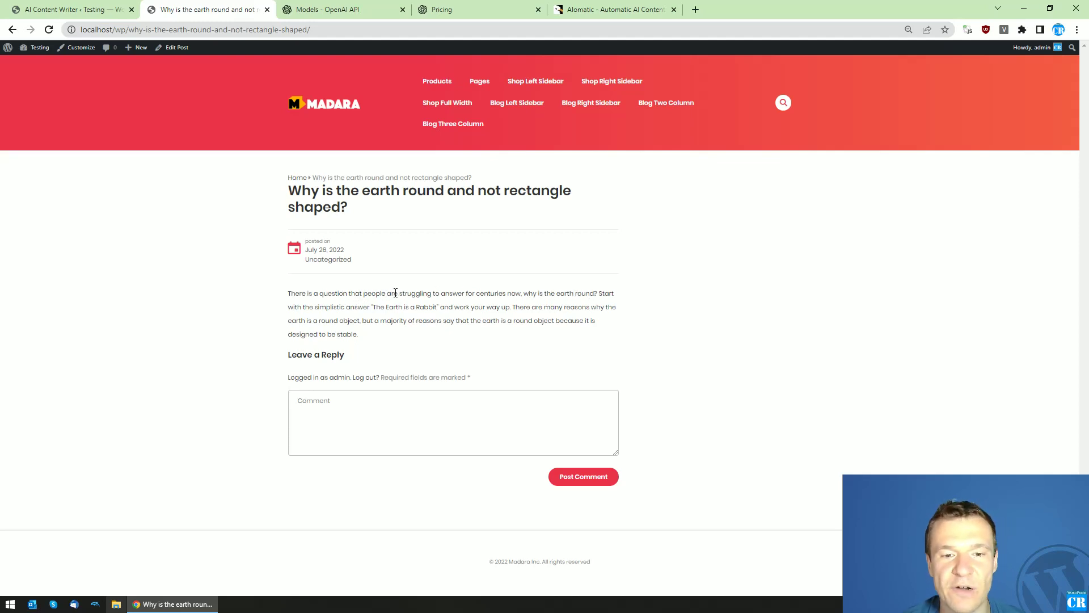
drag(399, 293, 522, 293)
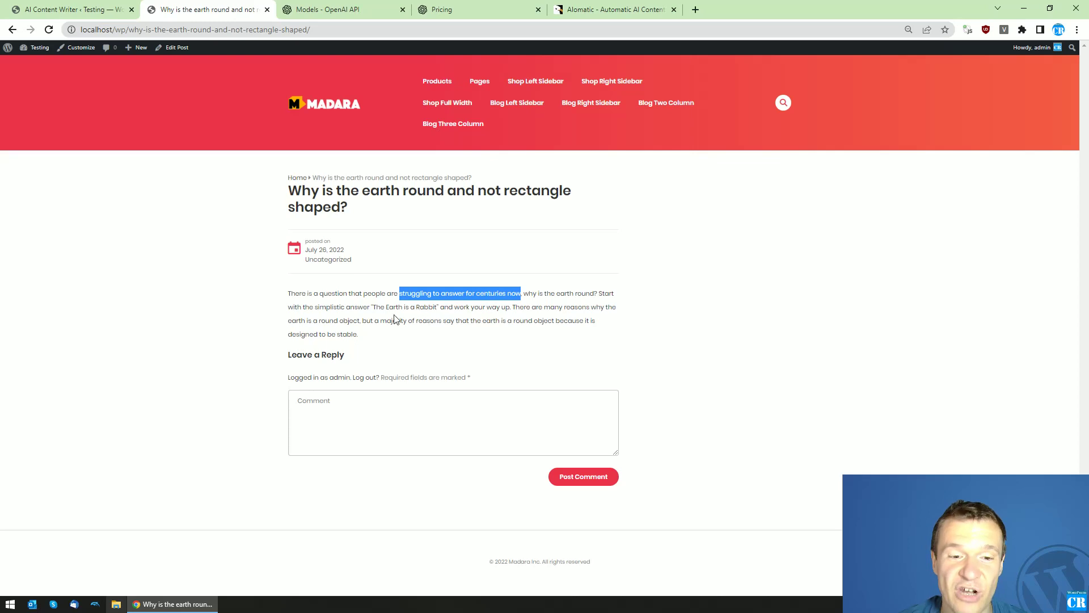
click(95, 7)
click(235, 7)
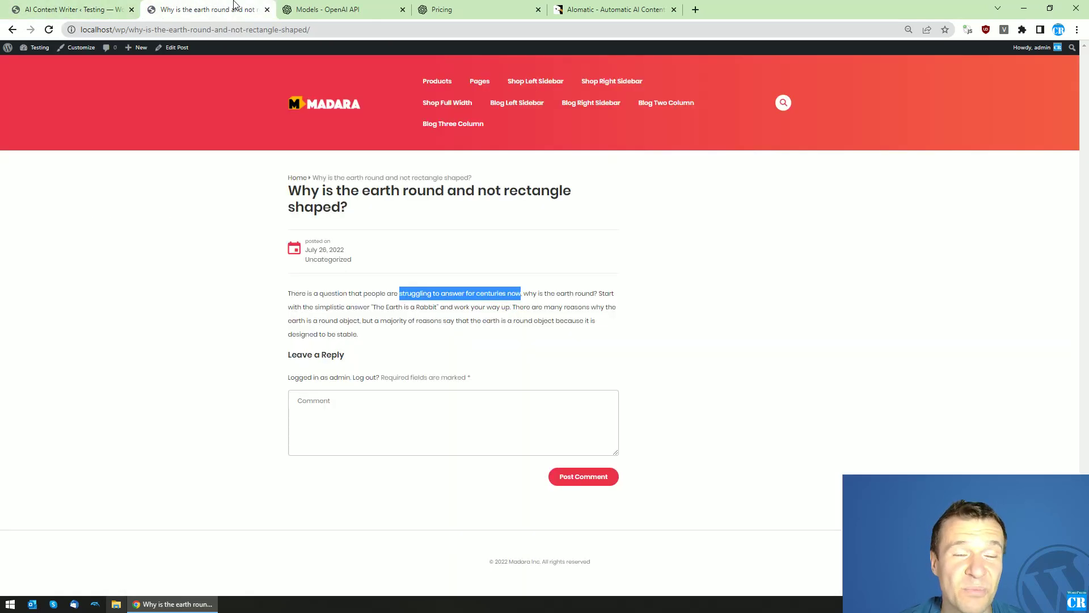
click(126, 7)
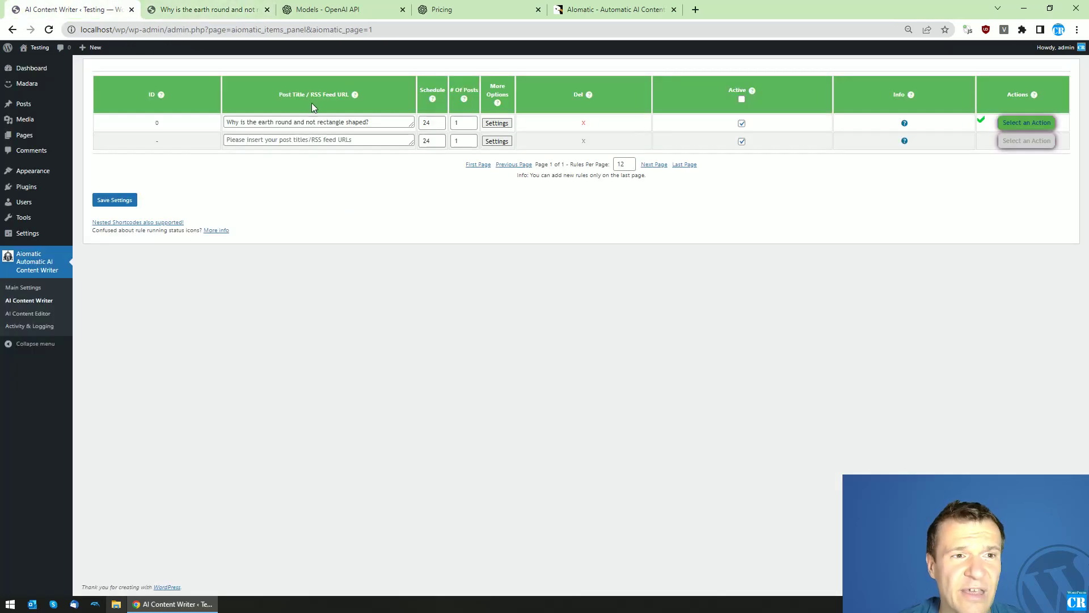
click(497, 123)
click(493, 120)
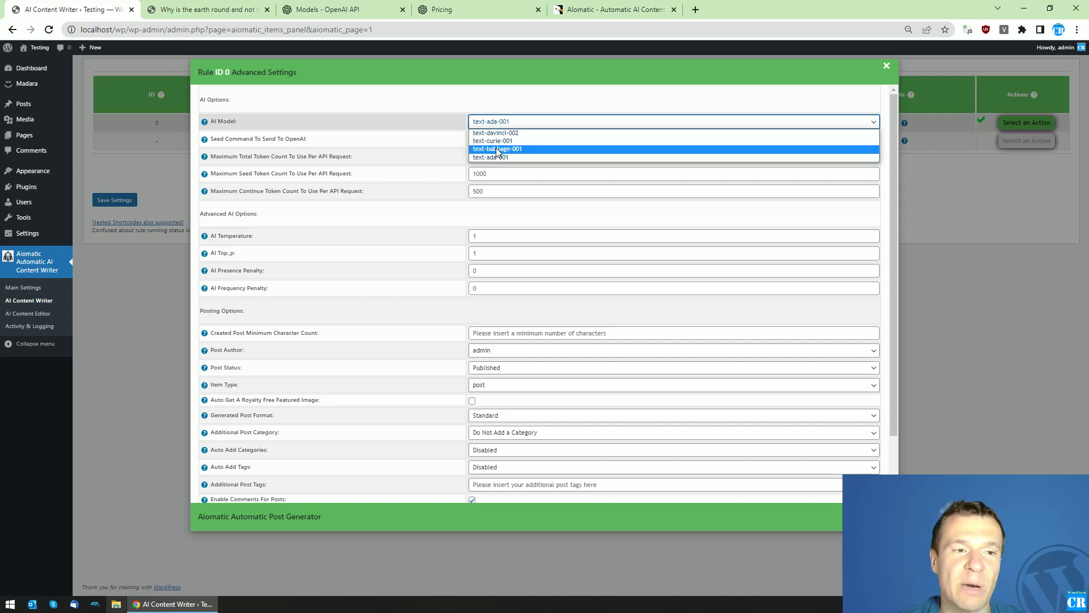
click(180, 165)
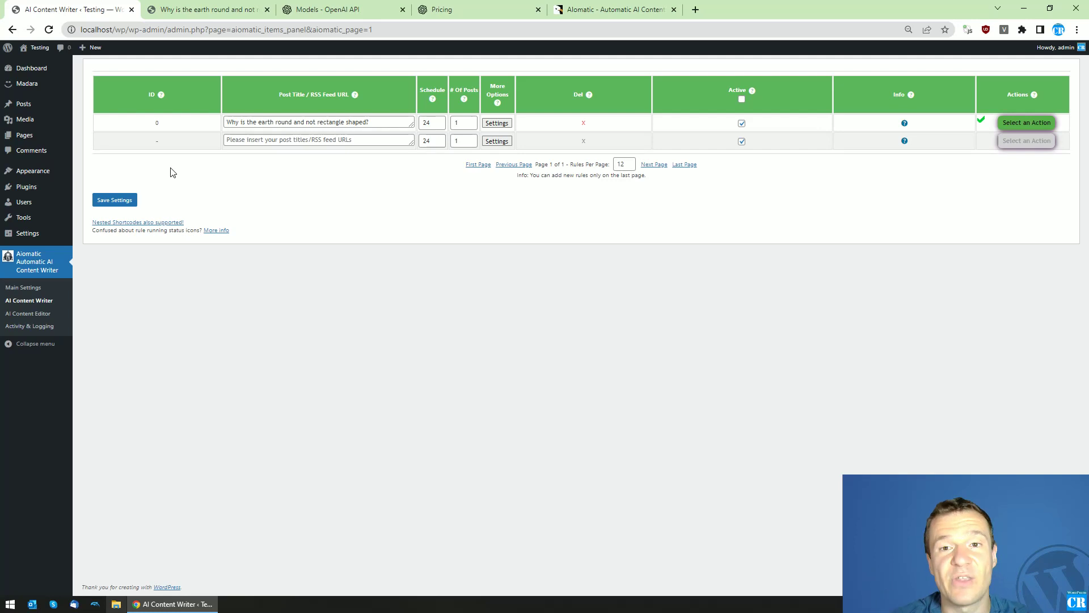
click(607, 6)
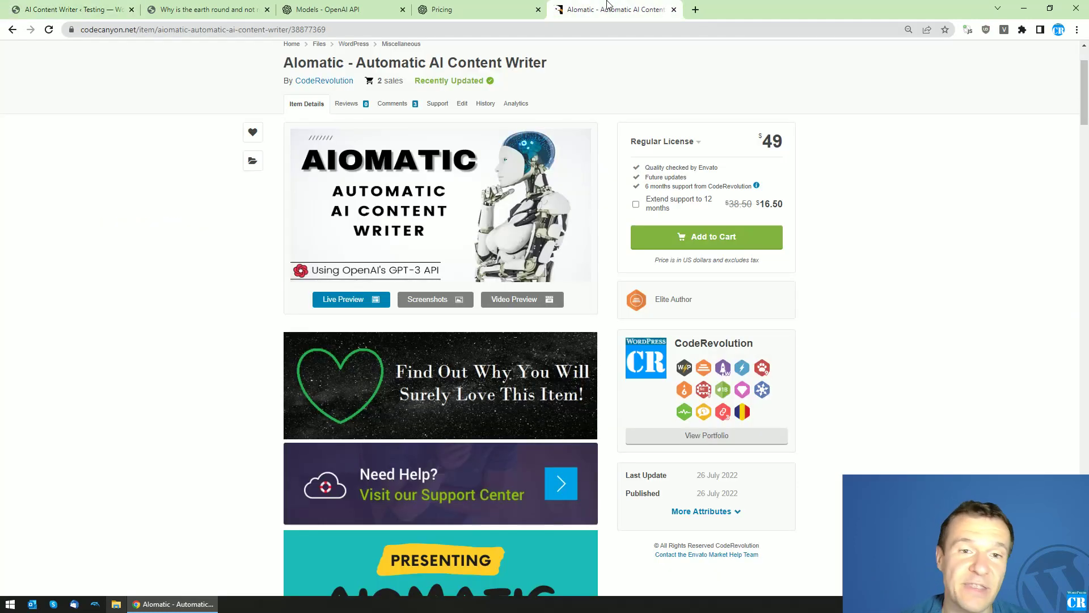